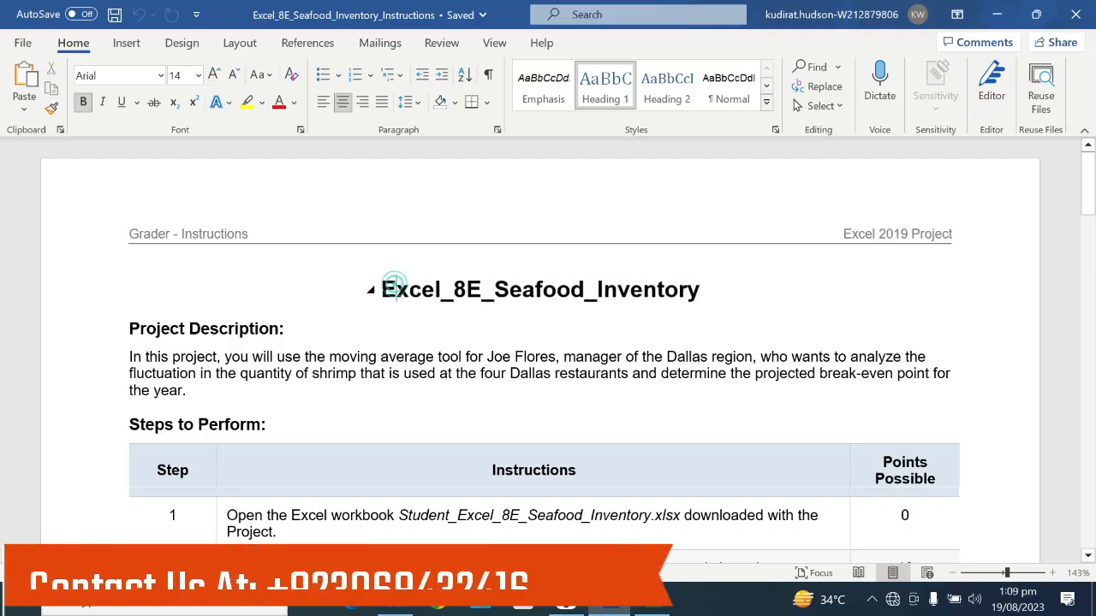
# - Highlight the document title in yellow and undo the highlight
pyautogui.click(685, 276)
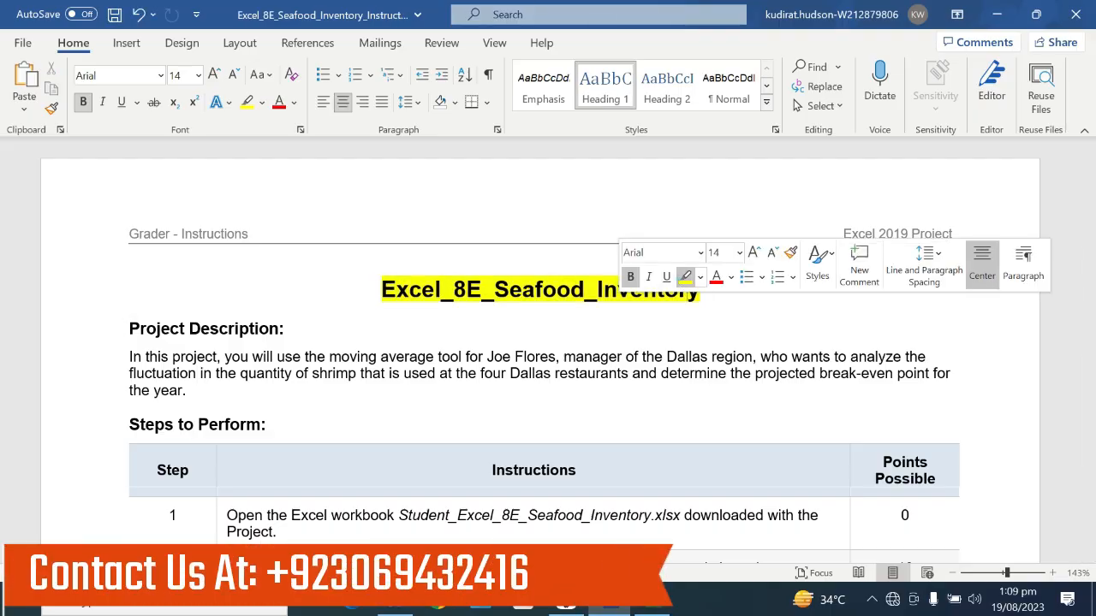
pyautogui.scroll(-1, 679, 286)
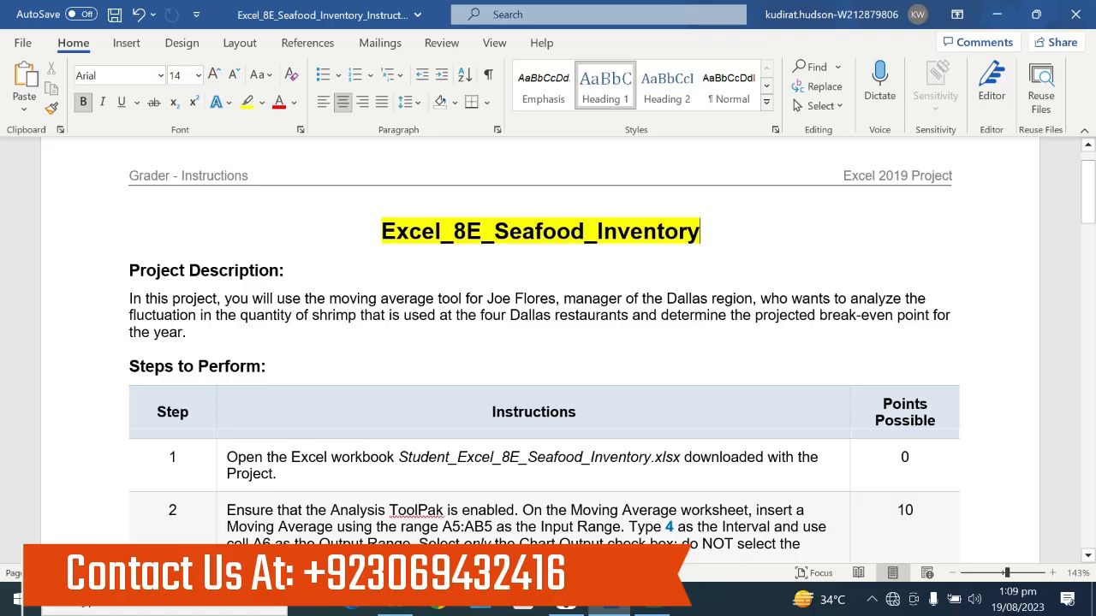
pyautogui.hotkey('ctrl', 'z')
# - Highlight the step 1 instruction in yellow, compare it with the workbook open in Excel, and undo the highlight in Word
pyautogui.scroll(-4, 547, 342)
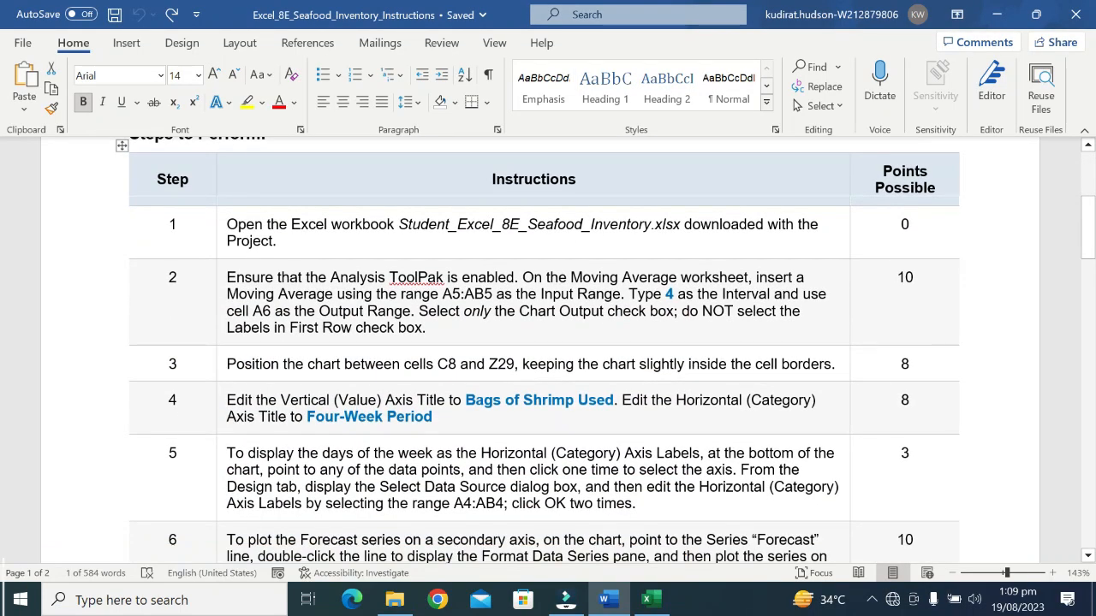
pyautogui.click(221, 226)
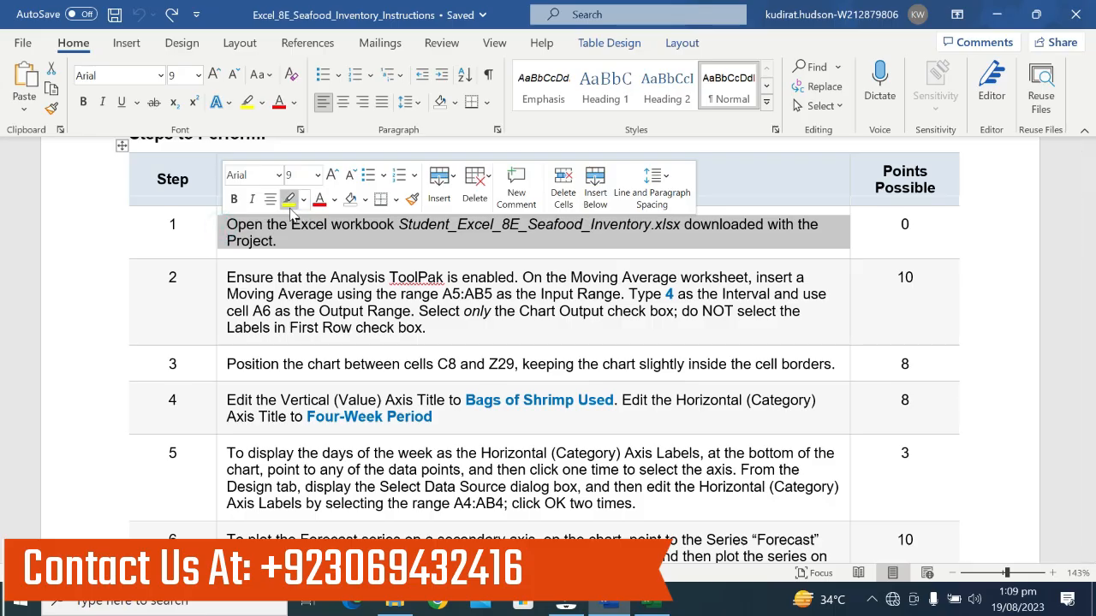
pyautogui.click(289, 206)
pyautogui.moveTo(291, 224); pyautogui.dragTo(584, 225)
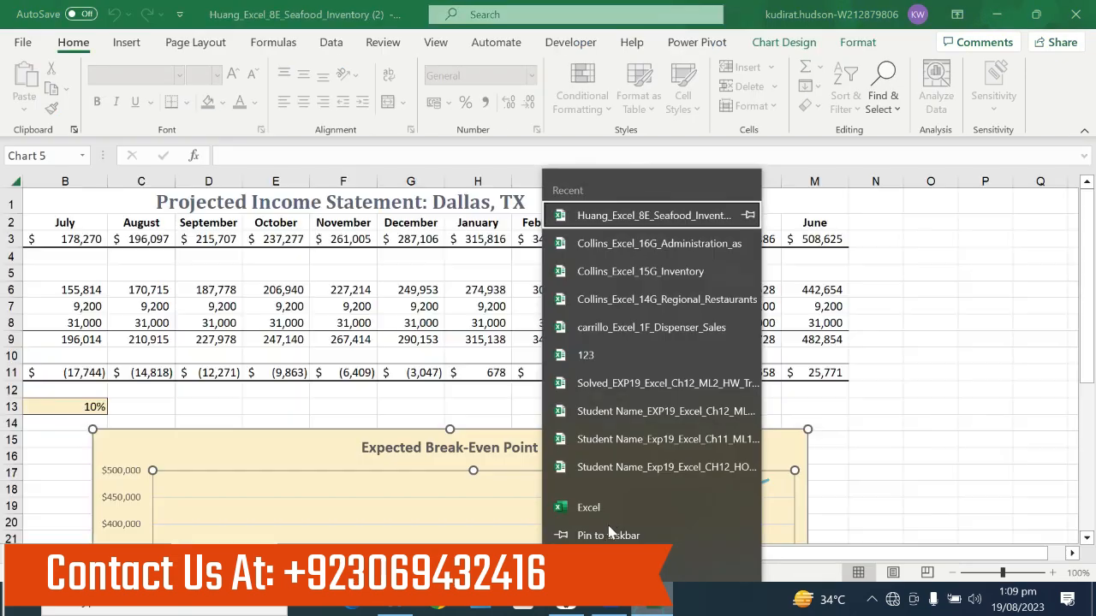
pyautogui.press('Escape')
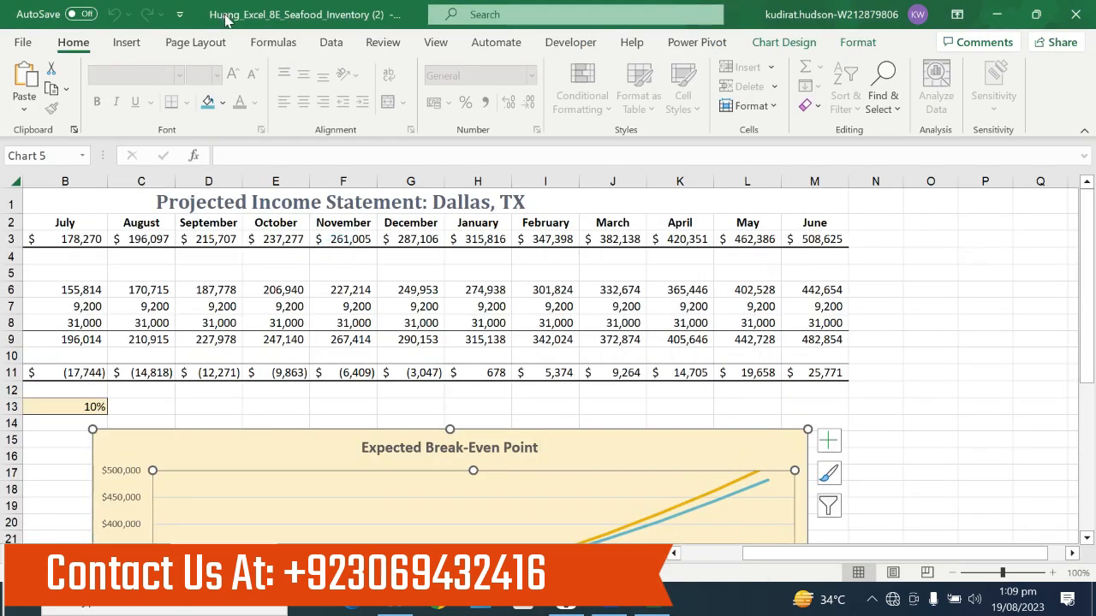
pyautogui.click(608, 608)
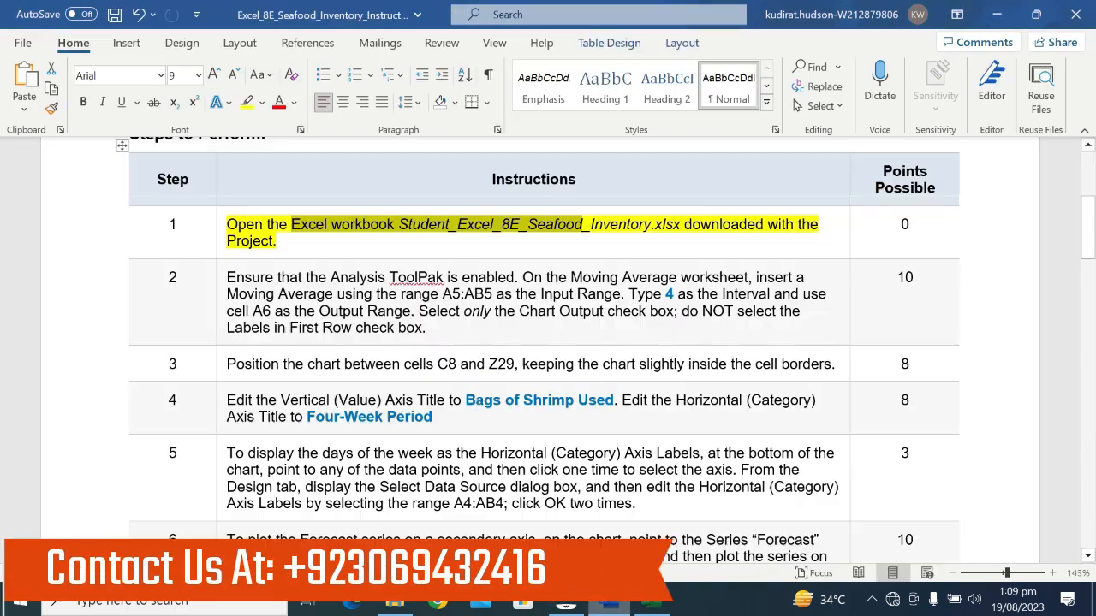
pyautogui.hotkey('ctrl', 'z')
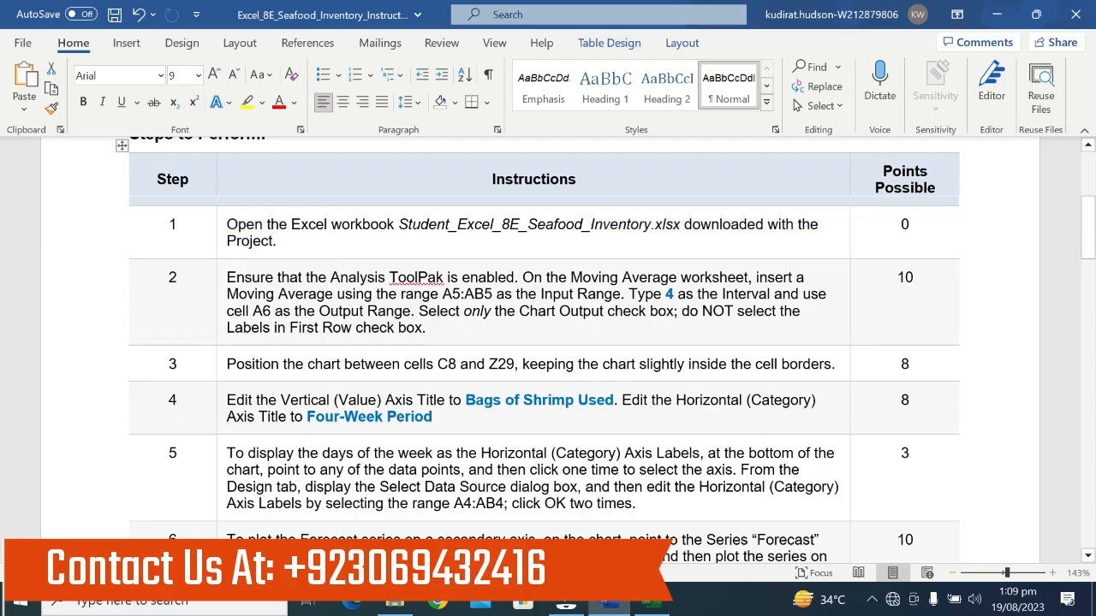
# - Highlight the whole step 2 instruction in yellow and read through its Moving Average settings
pyautogui.click(244, 268)
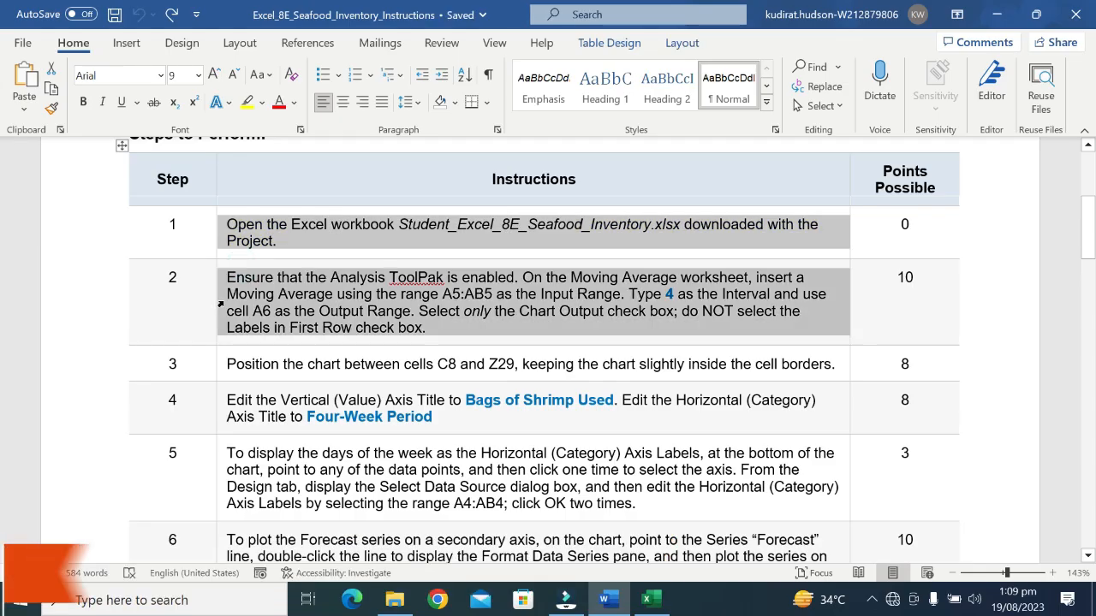
pyautogui.click(288, 273)
pyautogui.click(303, 293)
pyautogui.scroll(-1, 304, 292)
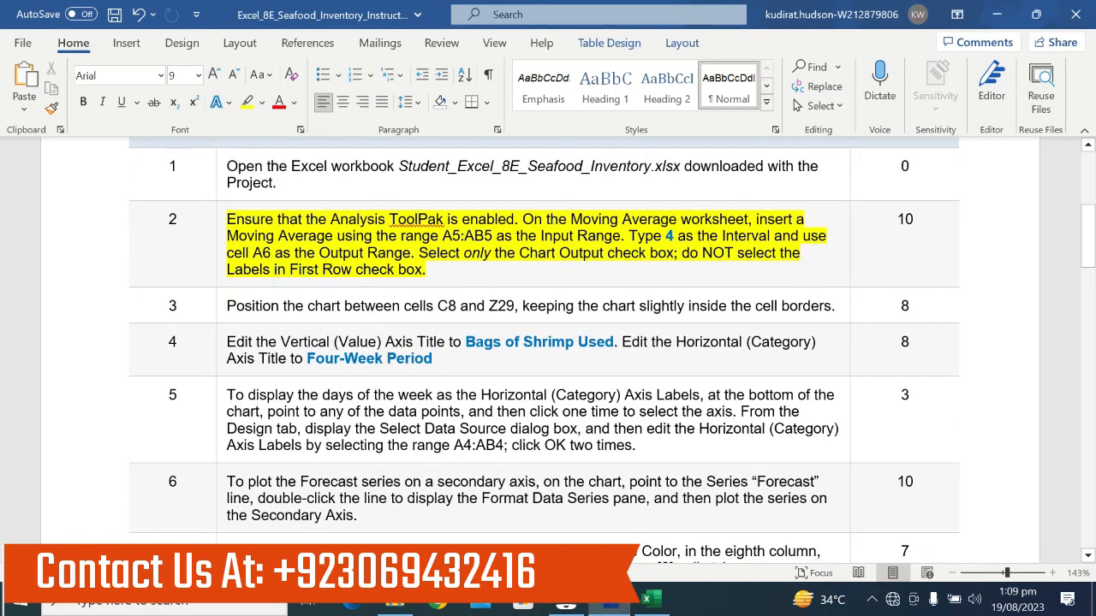
pyautogui.moveTo(265, 220); pyautogui.dragTo(748, 221)
pyautogui.moveTo(227, 236); pyautogui.dragTo(622, 236)
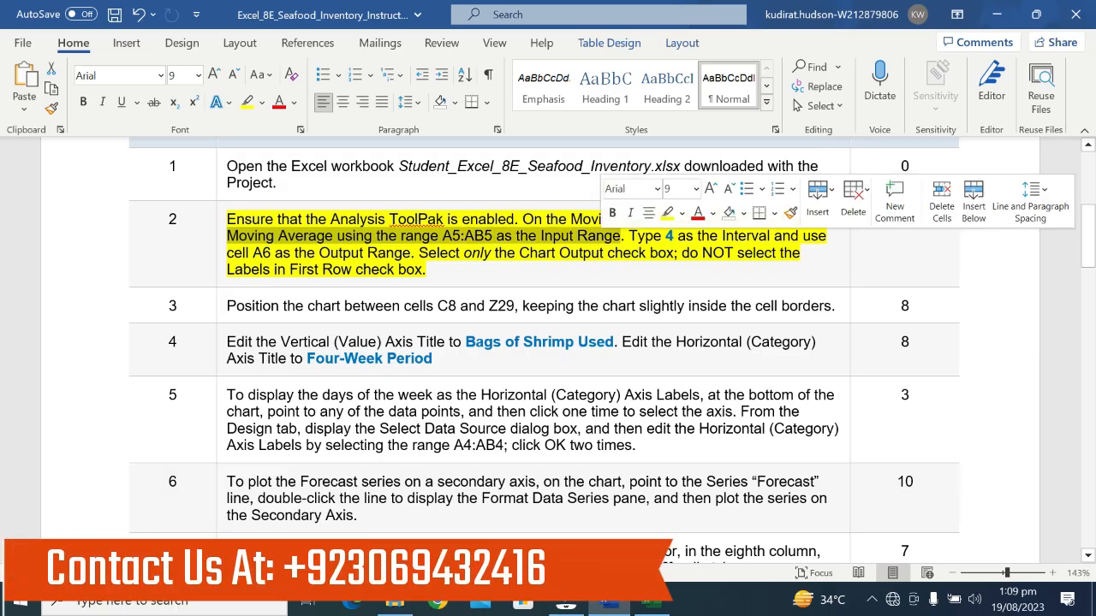
pyautogui.moveTo(775, 237); pyautogui.dragTo(648, 253)
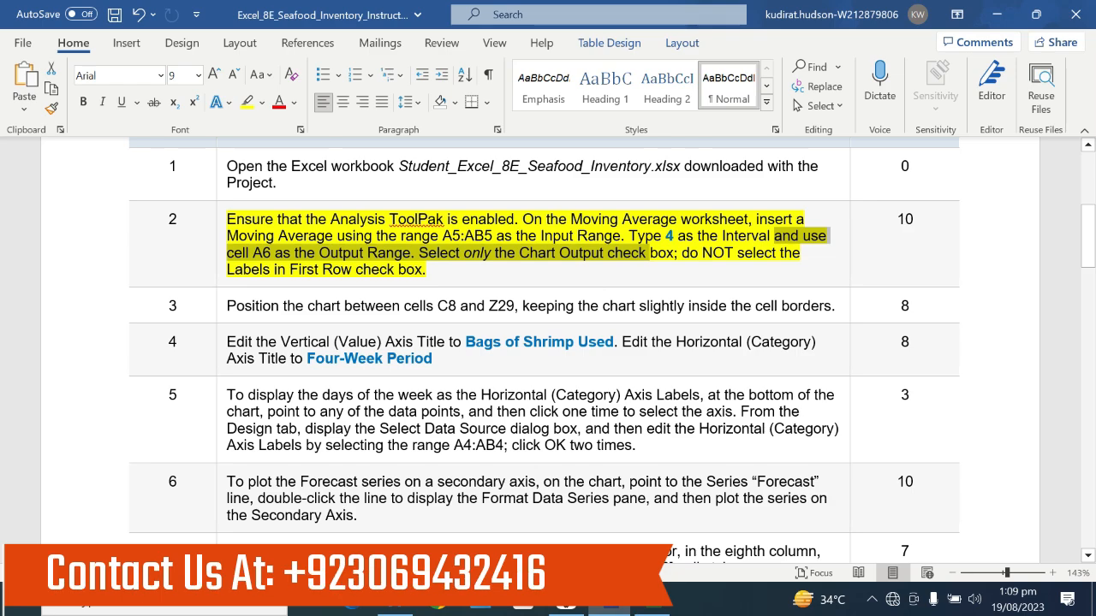
# - Switch to the Excel workbook and enable the Analysis ToolPak - VBA add-in alongside Analysis ToolPak
pyautogui.click(650, 609)
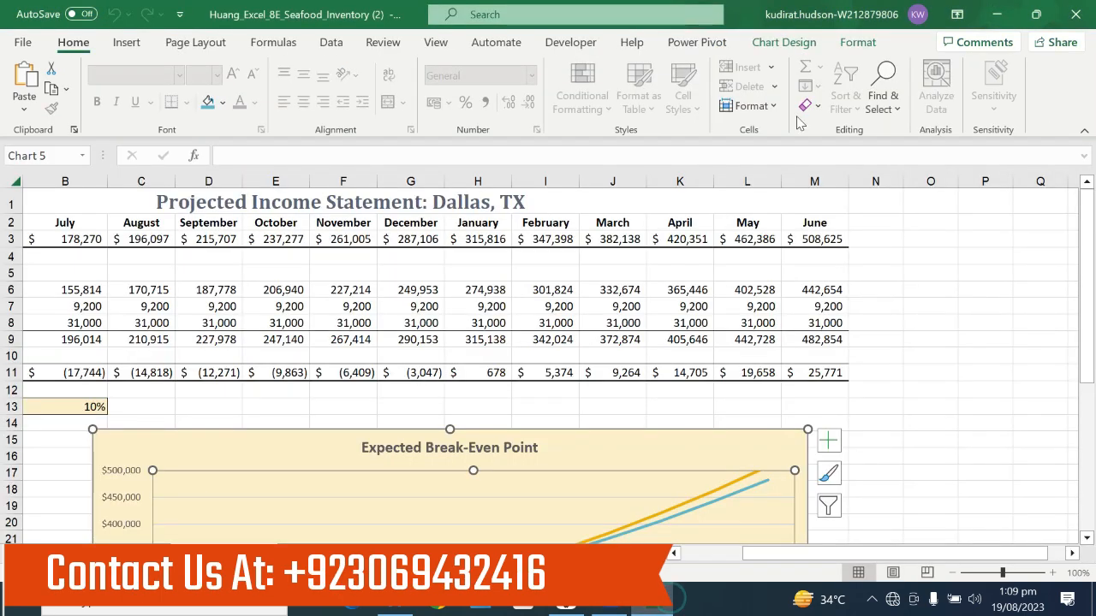
pyautogui.click(927, 339)
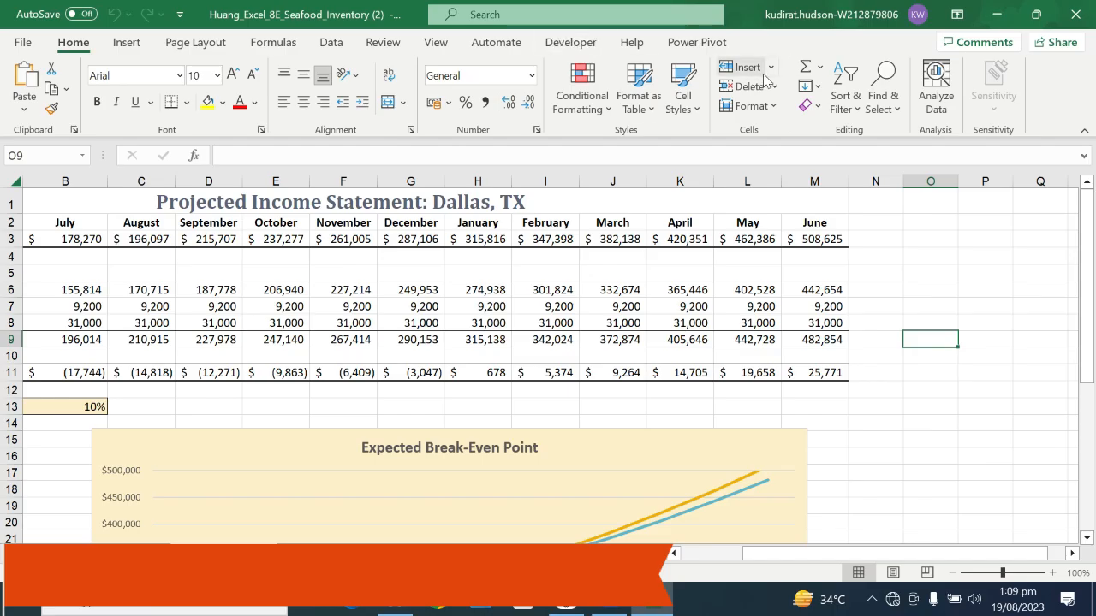
pyautogui.click(25, 42)
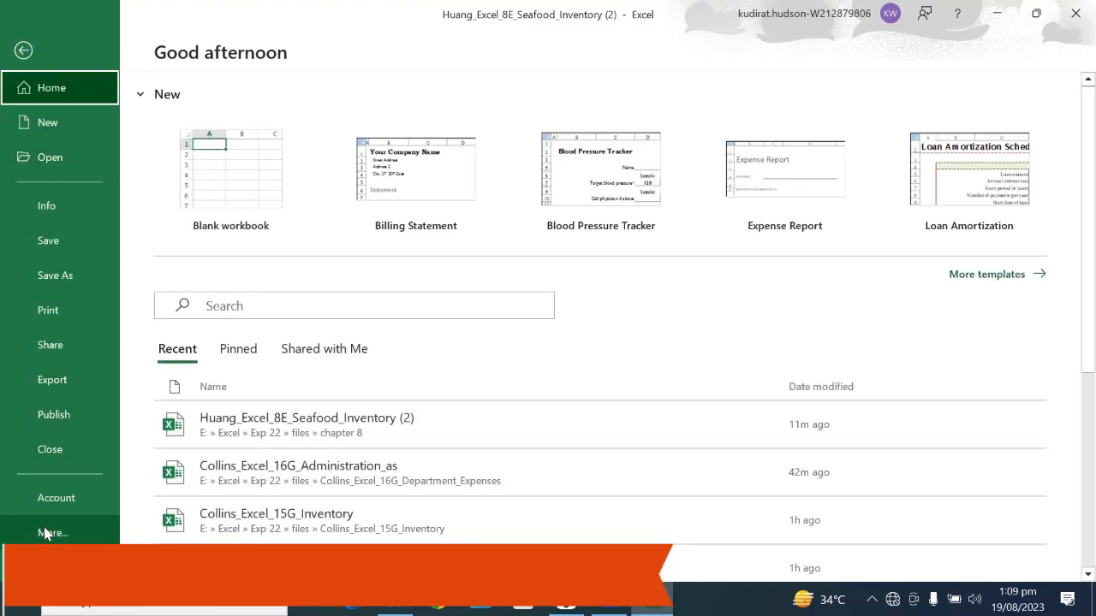
pyautogui.click(45, 528)
pyautogui.click(150, 537)
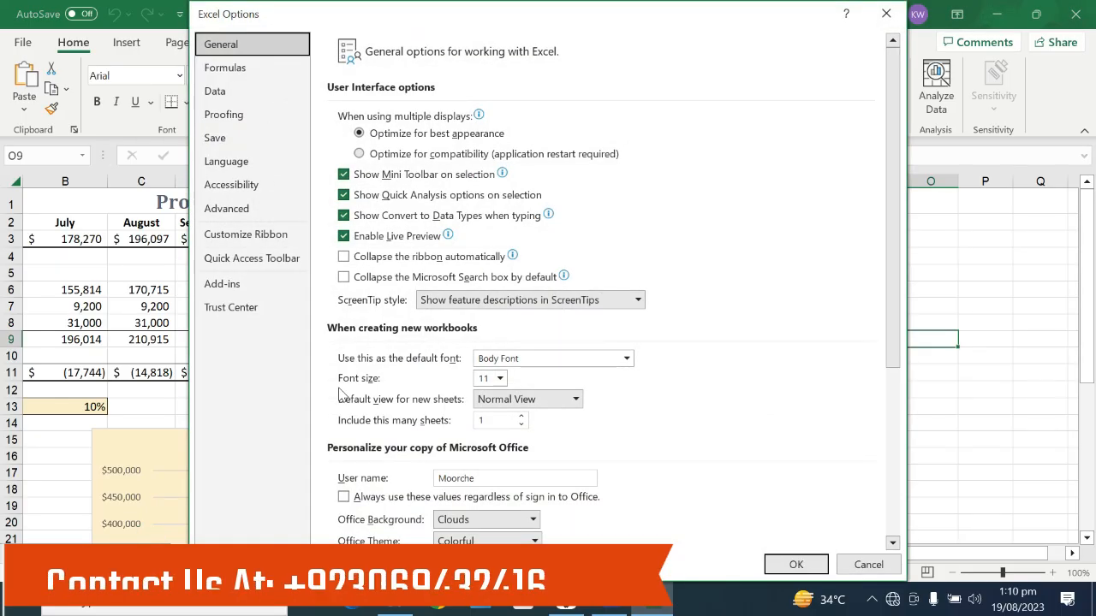
pyautogui.click(245, 291)
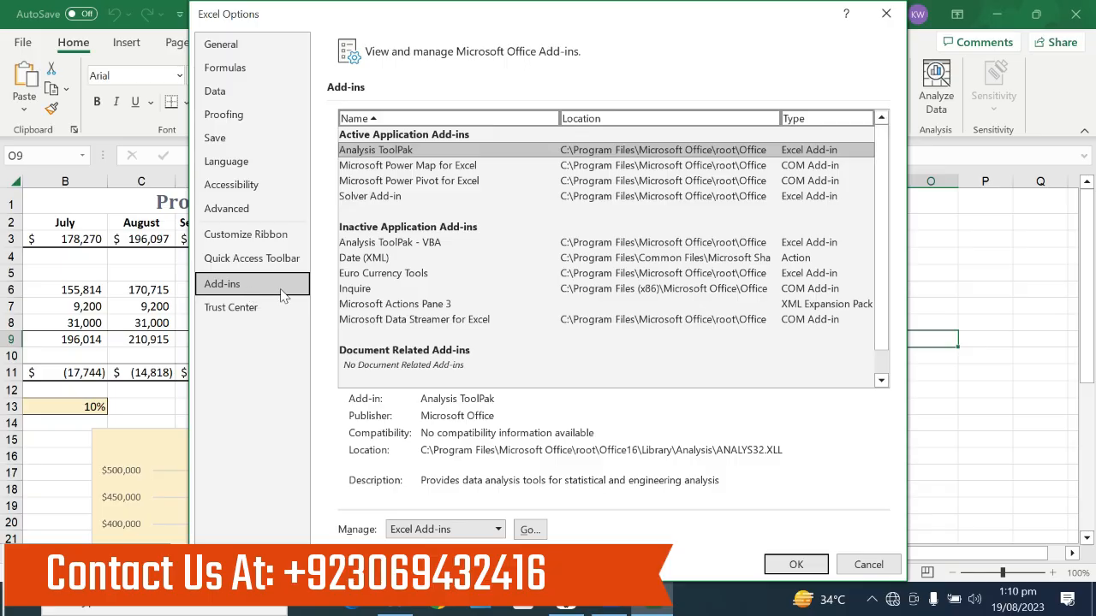
pyautogui.click(411, 242)
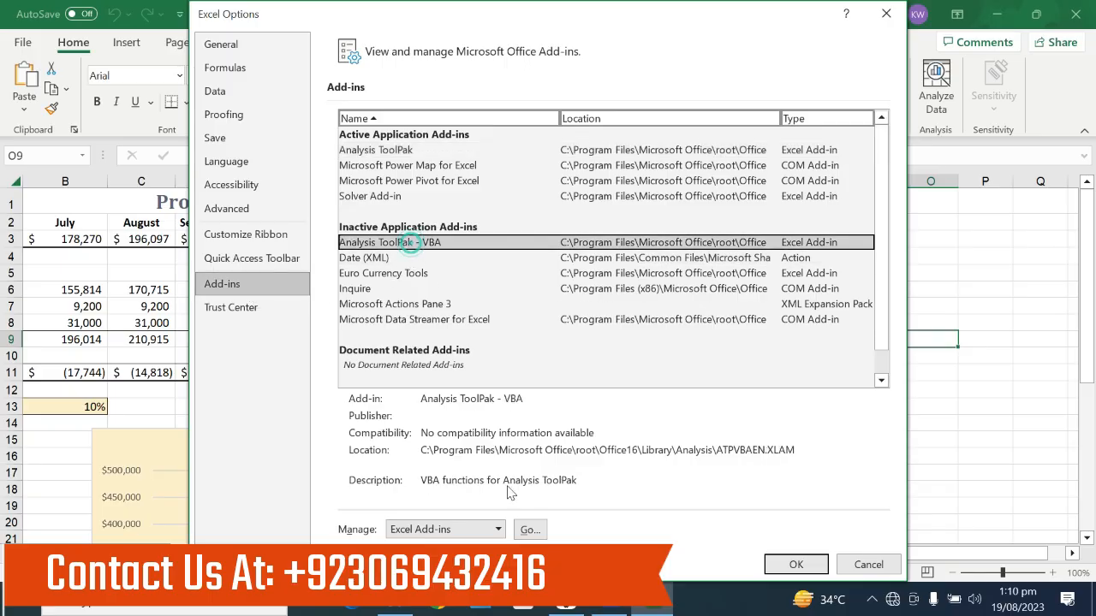
pyautogui.click(530, 529)
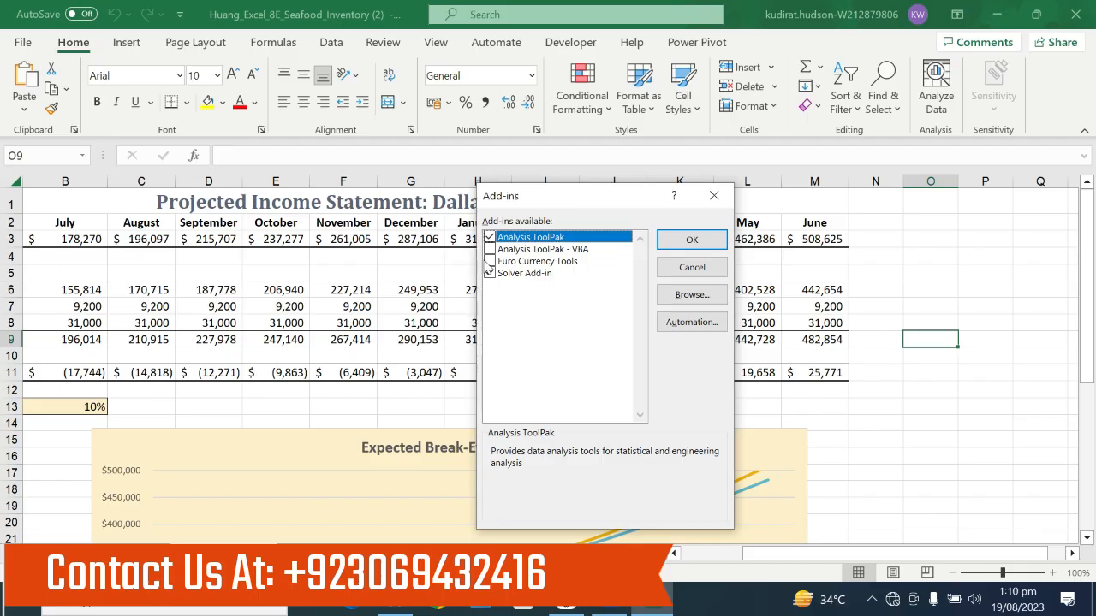
pyautogui.click(490, 248)
pyautogui.click(690, 242)
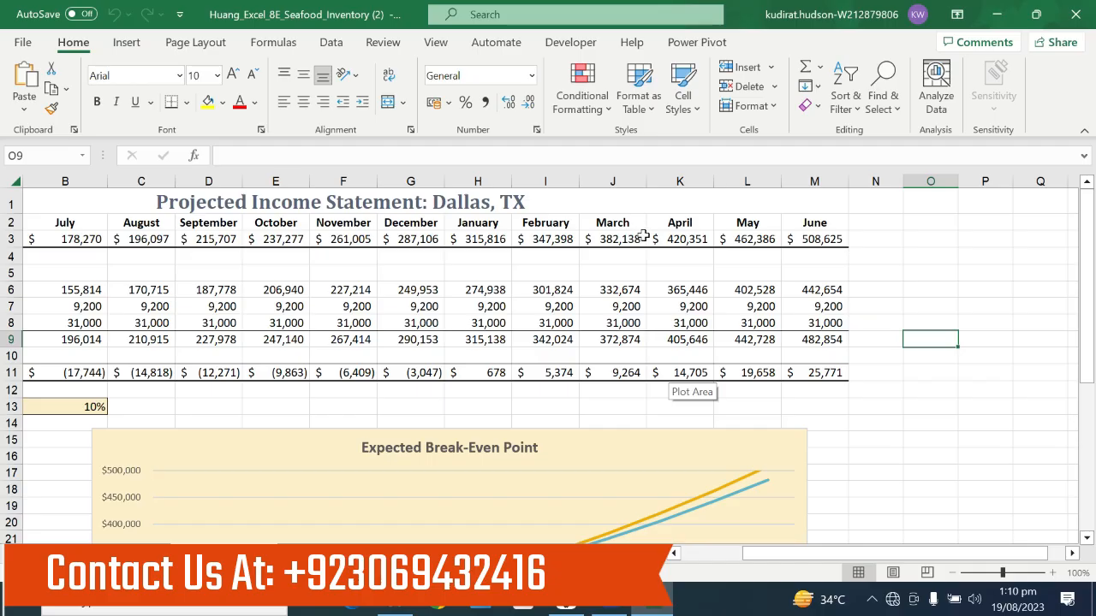
pyautogui.click(927, 81)
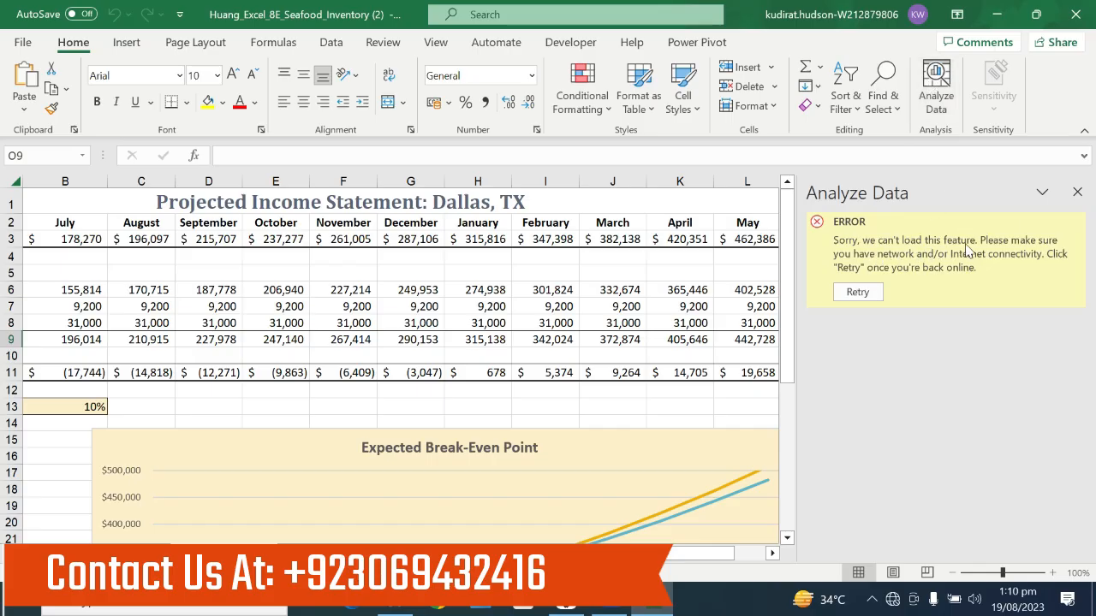
pyautogui.click(1077, 192)
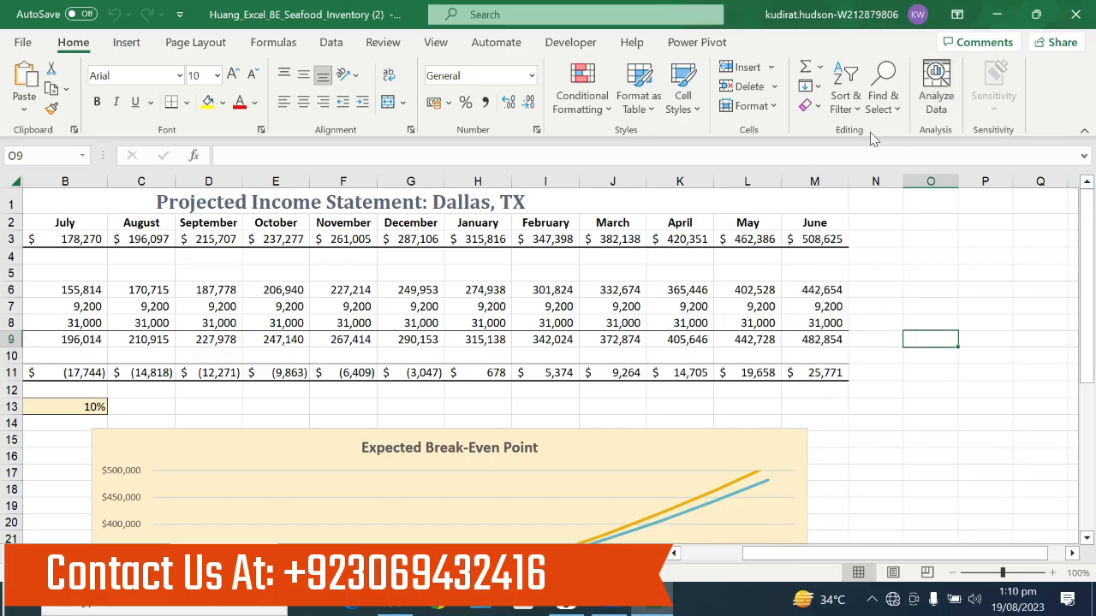
pyautogui.click(609, 608)
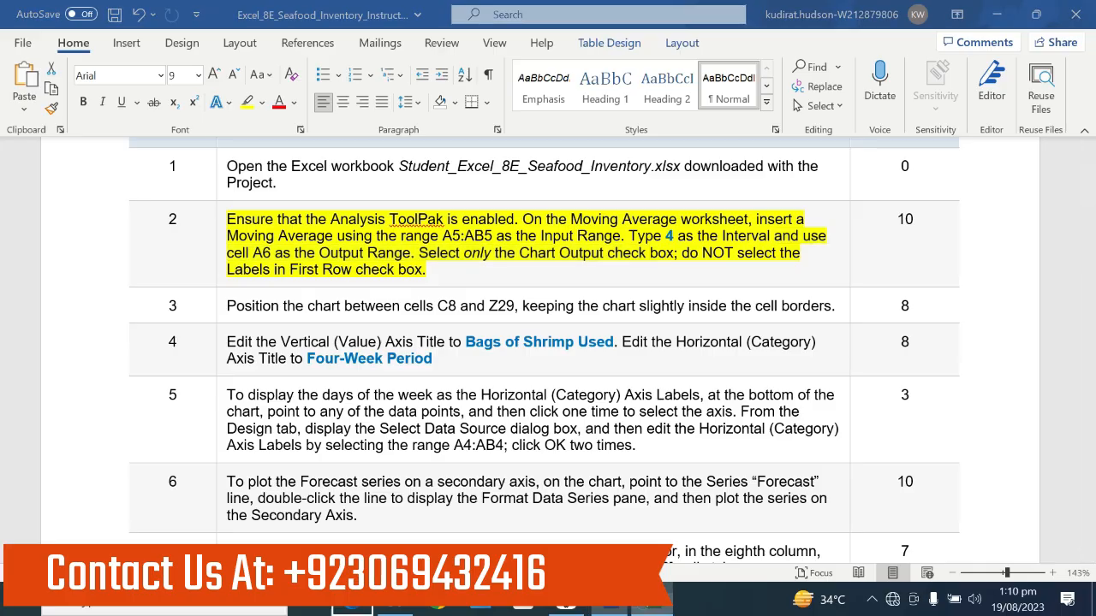
pyautogui.click(646, 604)
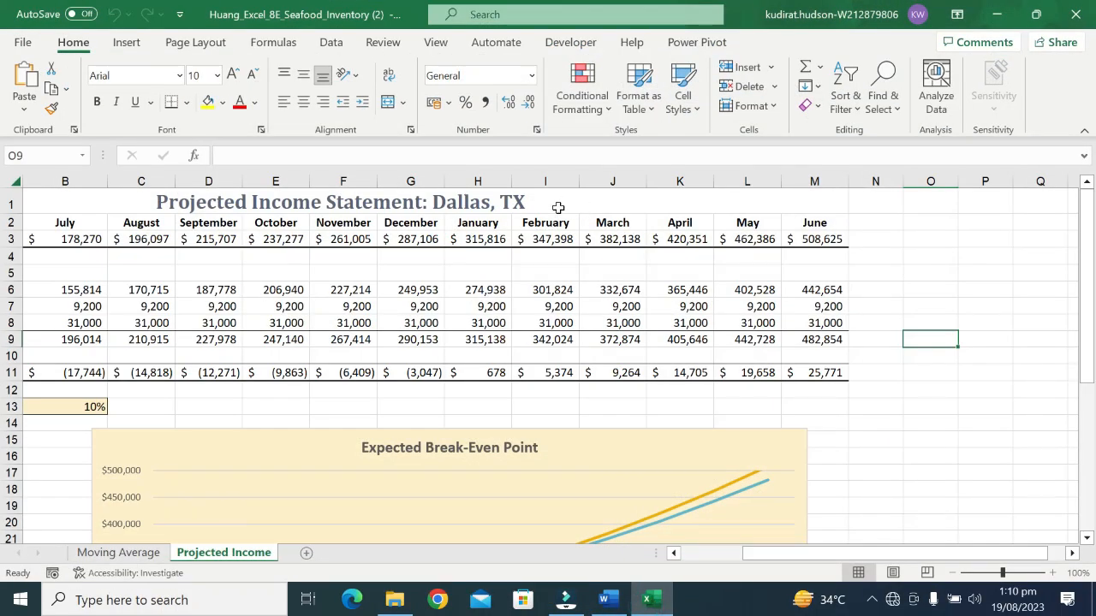
# - Start the Moving Average data analysis tool and look up its input range in step 2 of the Word instructions
pyautogui.click(330, 42)
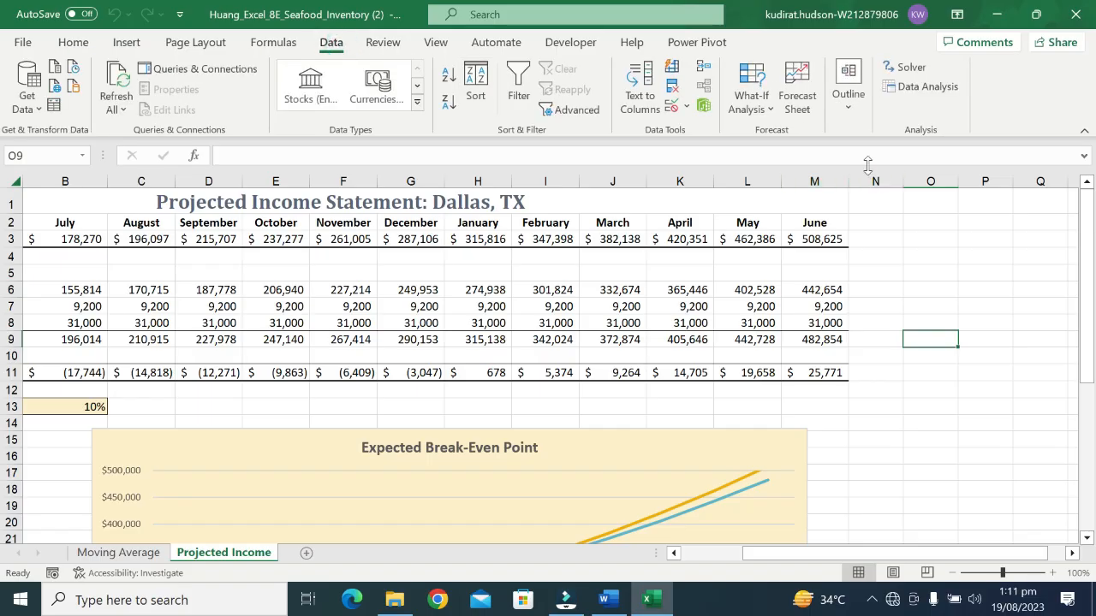
pyautogui.click(923, 89)
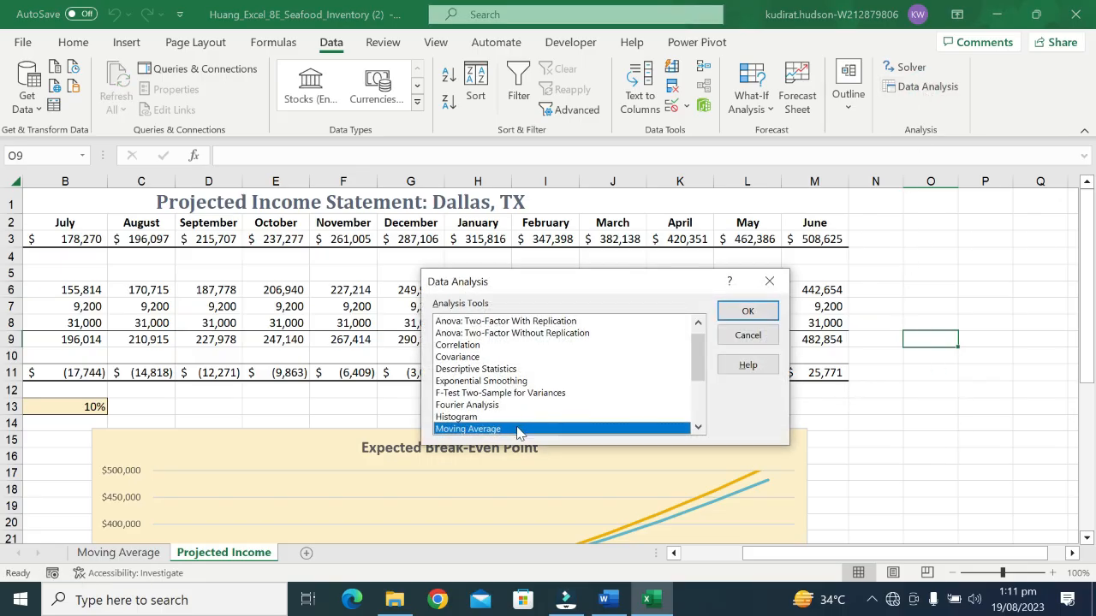
pyautogui.click(770, 309)
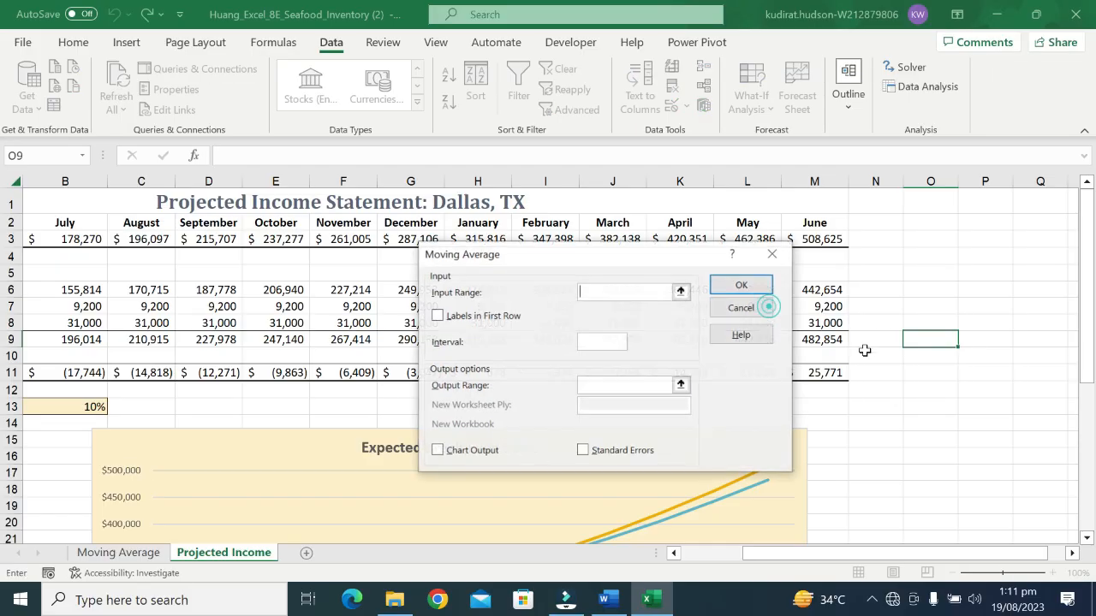
pyautogui.click(604, 600)
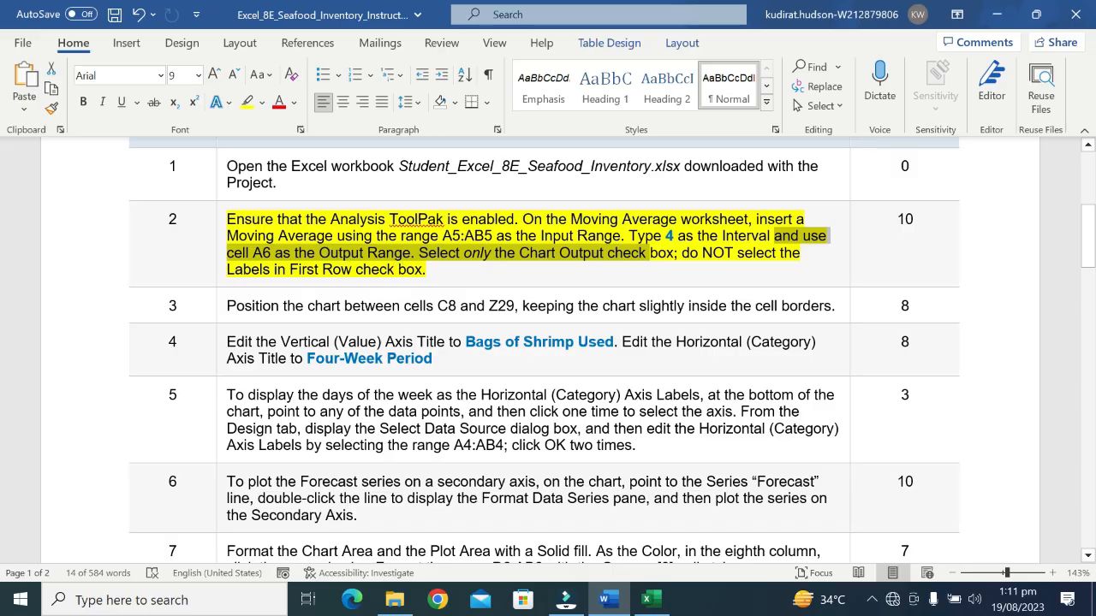
pyautogui.doubleClick(466, 235)
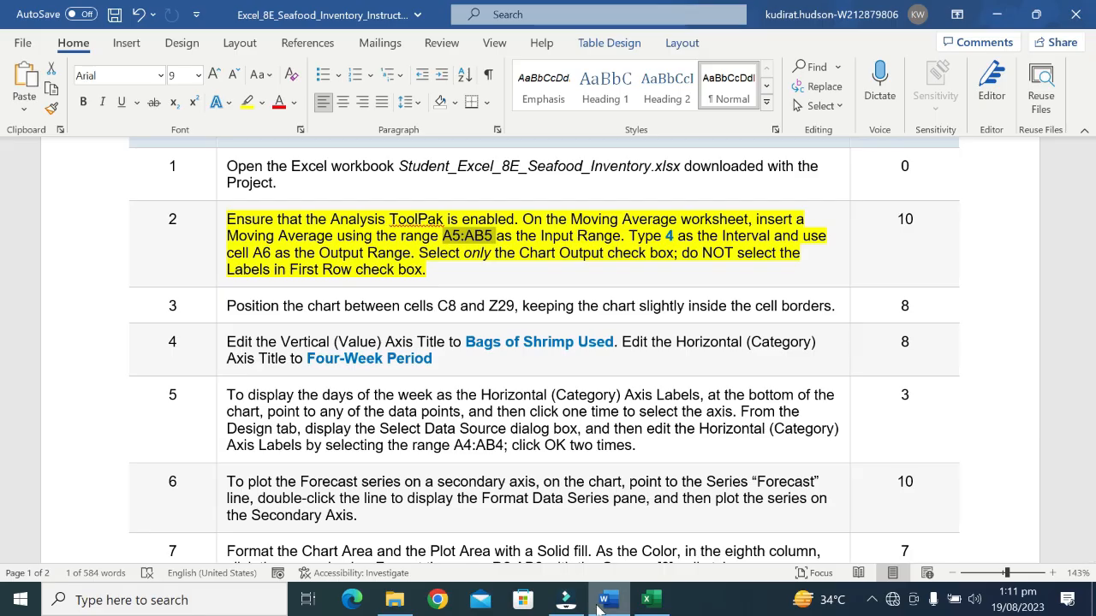
pyautogui.click(648, 599)
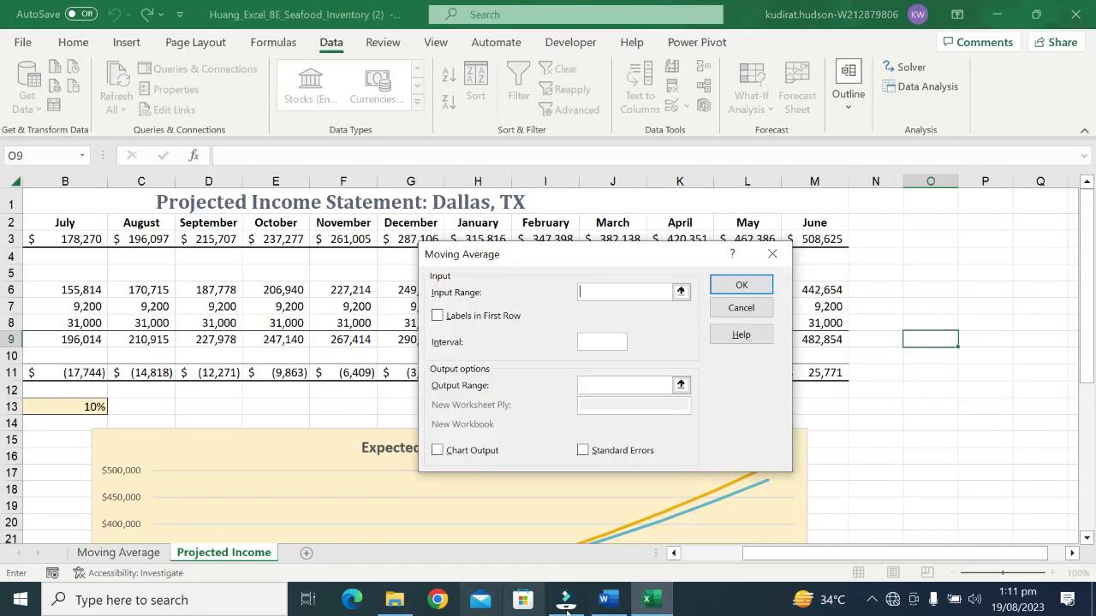
# - Try to select A5:R5 on the Projected Income worksheet as the Moving Average input range
pyautogui.click(674, 553)
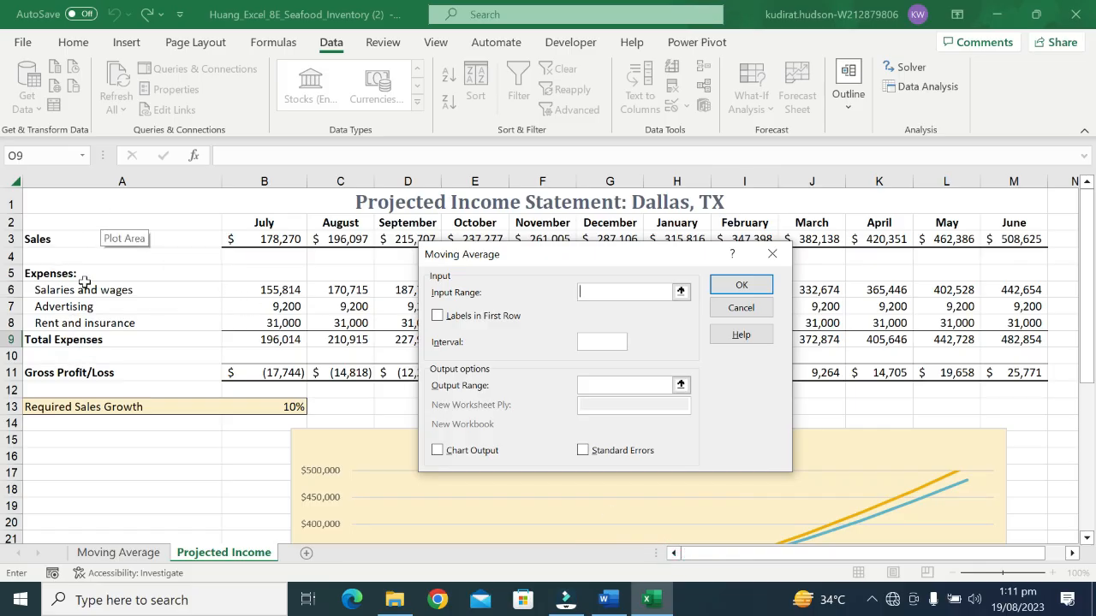
pyautogui.moveTo(85, 278); pyautogui.dragTo(1077, 270)
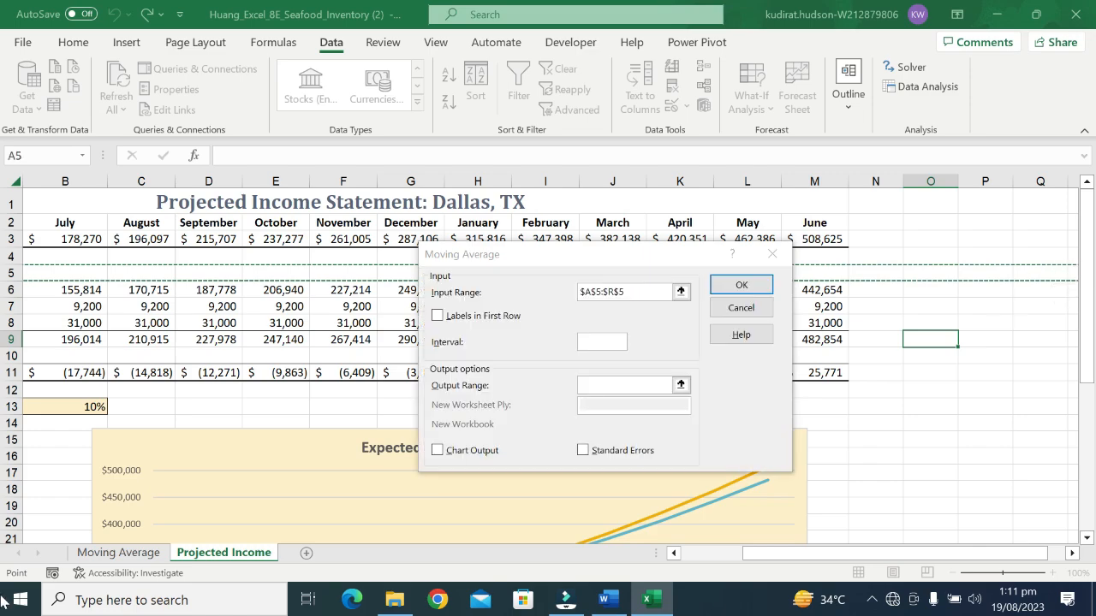
# - Display the Moving Average worksheet from its first row and clear the tool's input range
pyautogui.click(145, 554)
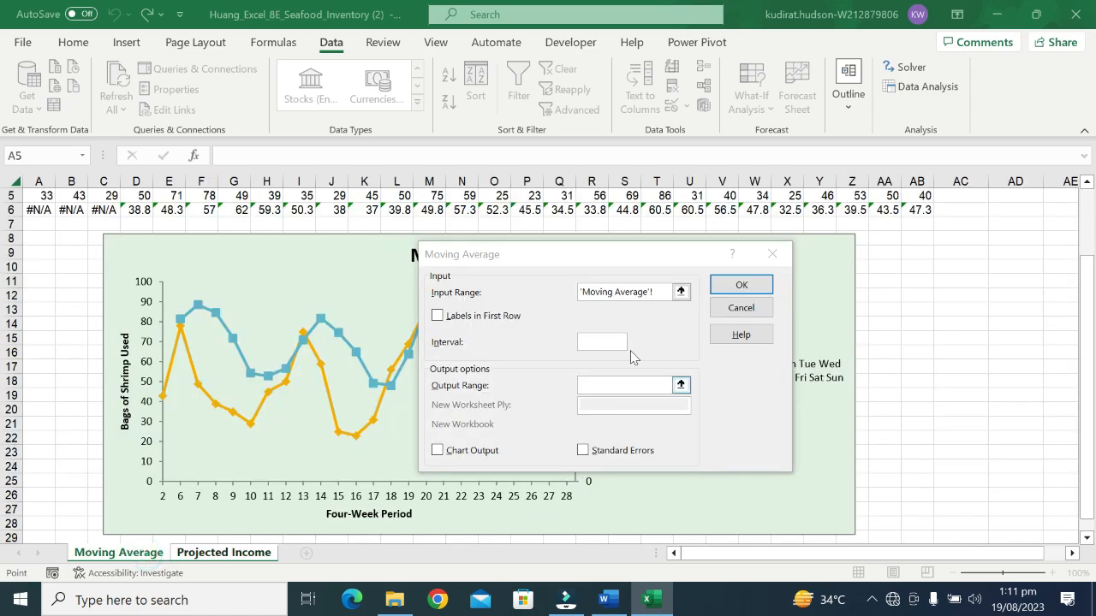
pyautogui.click(654, 294)
pyautogui.press('BackSpace')
pyautogui.press('BackSpace')
pyautogui.press('BackSpace')
pyautogui.press('BackSpace')
pyautogui.press('BackSpace')
pyautogui.press('BackSpace')
pyautogui.press('BackSpace')
pyautogui.press('BackSpace')
pyautogui.press('BackSpace')
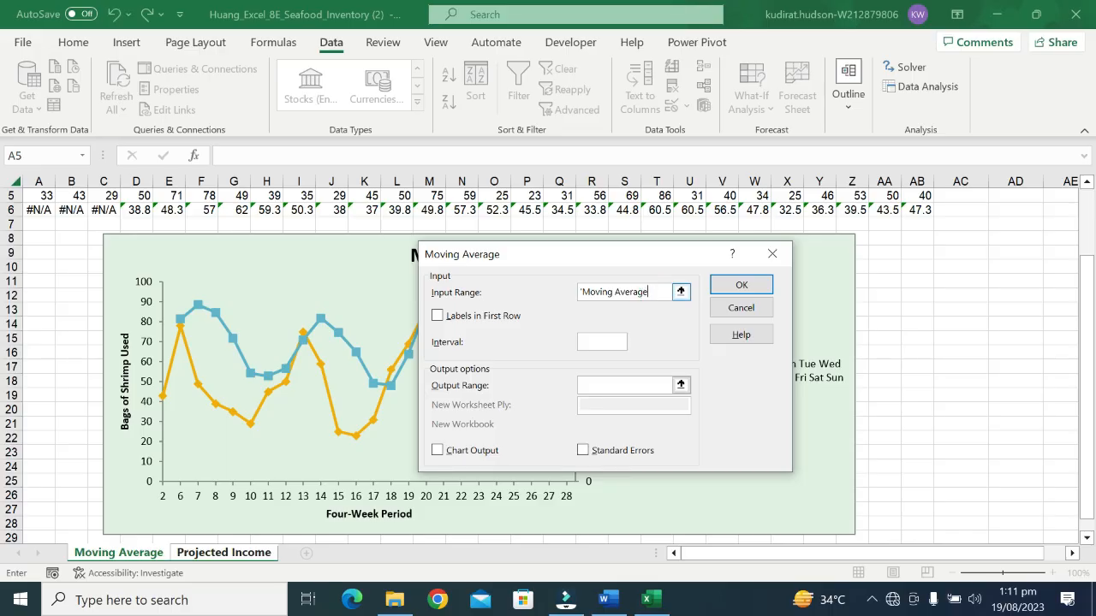
pyautogui.scroll(2, 972, 363)
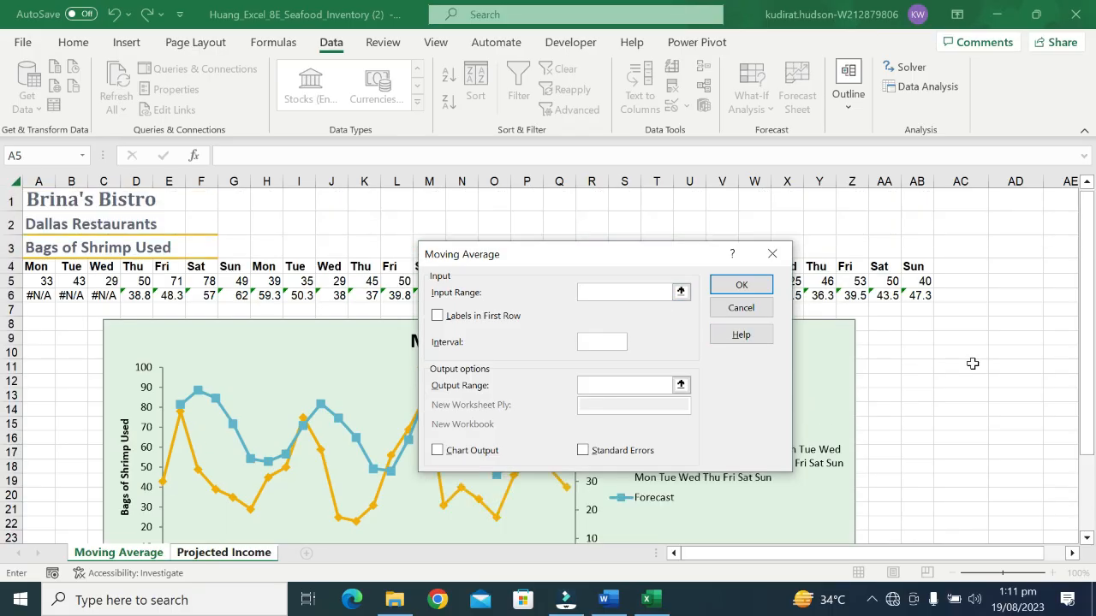
# - Set the Moving Average input range to A5:AB5 on the Moving Average worksheet and the interval to 4, checking step 2 of the Word instructions
pyautogui.moveTo(29, 280); pyautogui.dragTo(909, 276)
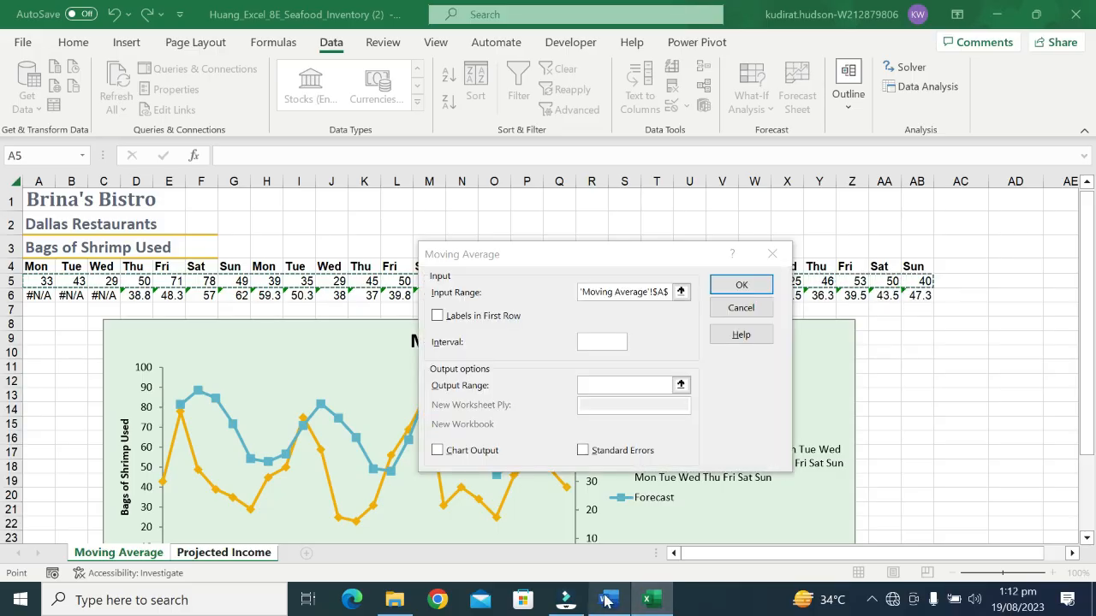
pyautogui.click(605, 340)
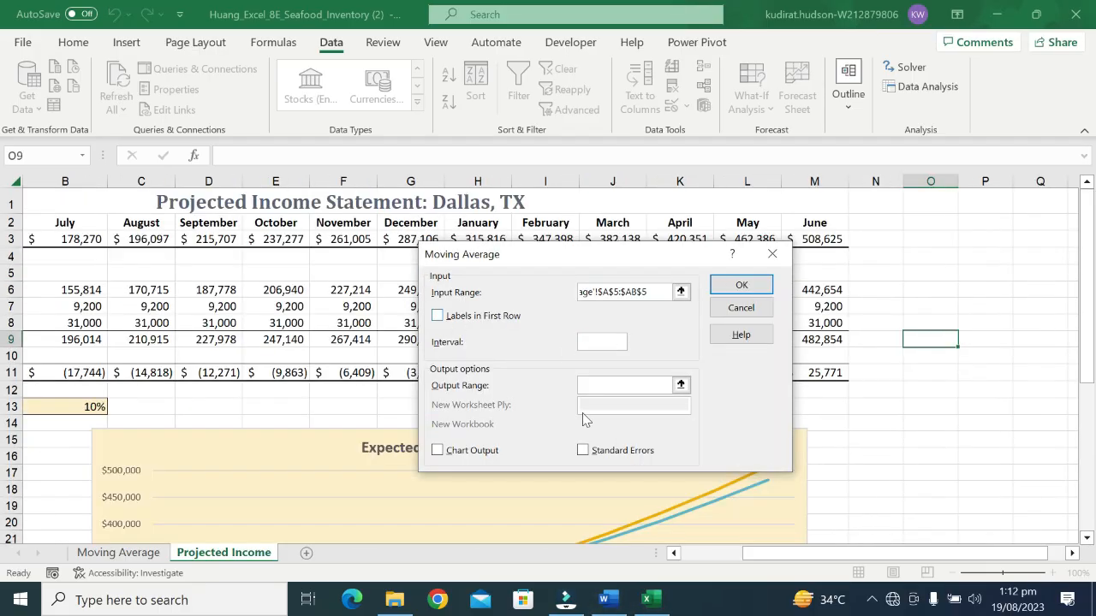
pyautogui.click(608, 599)
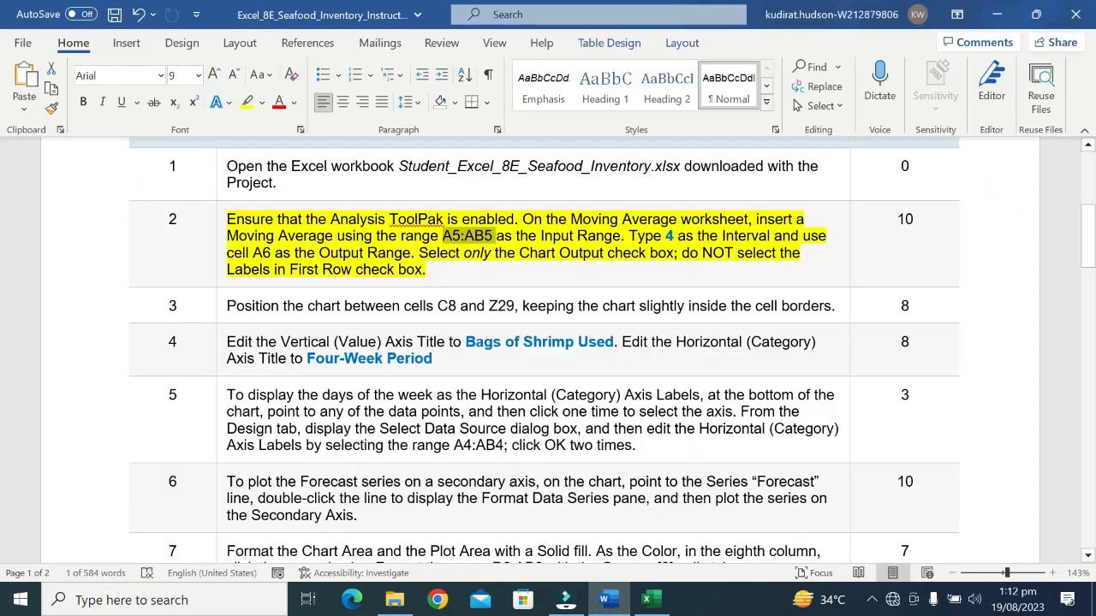
pyautogui.click(648, 600)
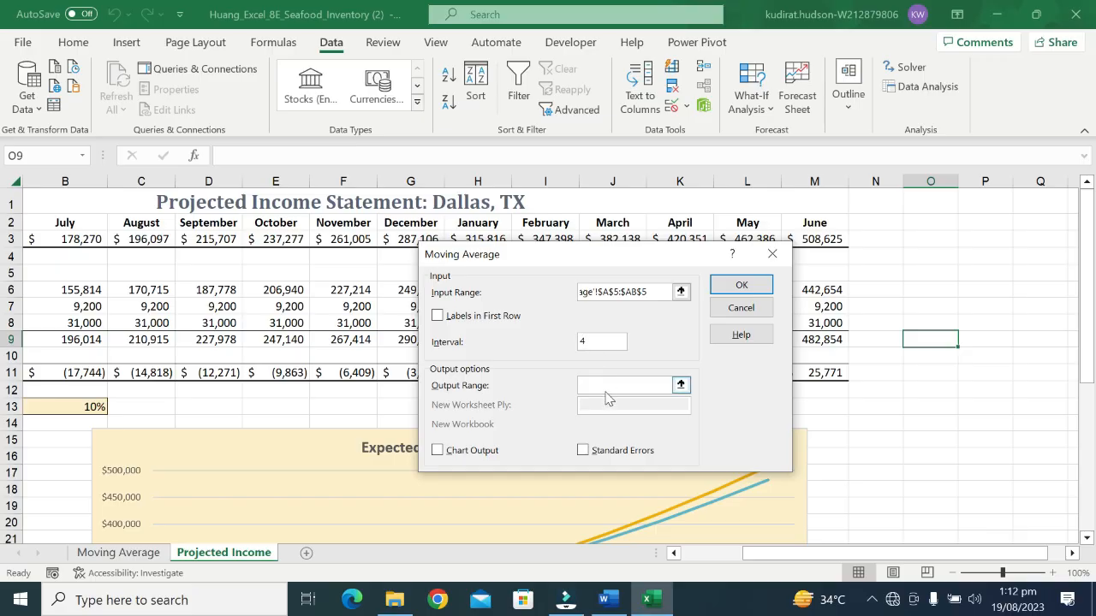
# - Check the required output range in the Word instructions and select cell A6 on the Projected Income worksheet for it
pyautogui.click(620, 602)
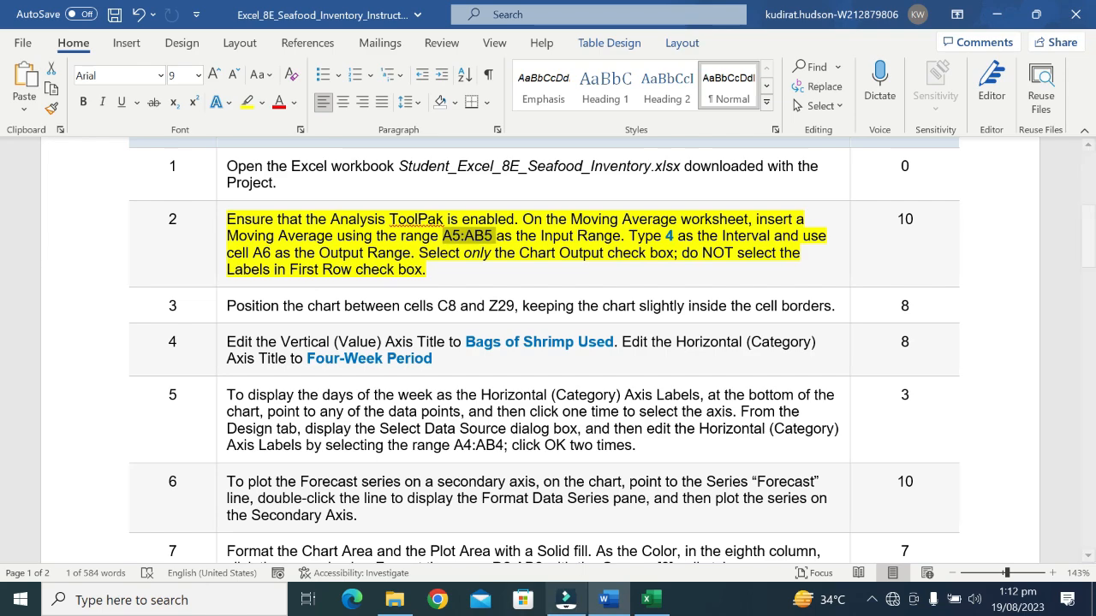
pyautogui.click(648, 599)
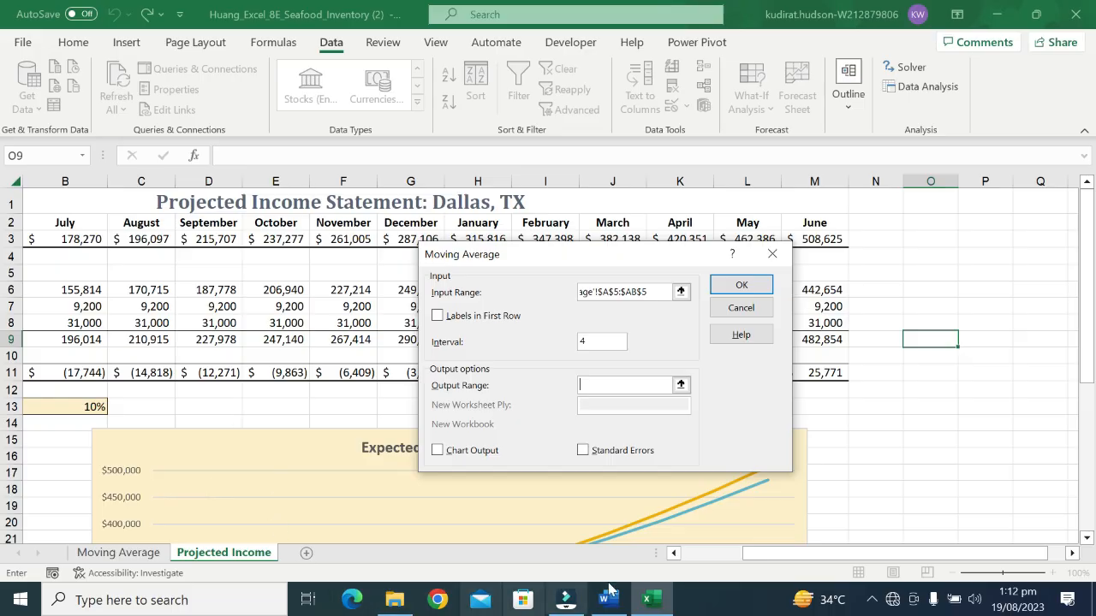
pyautogui.click(675, 553)
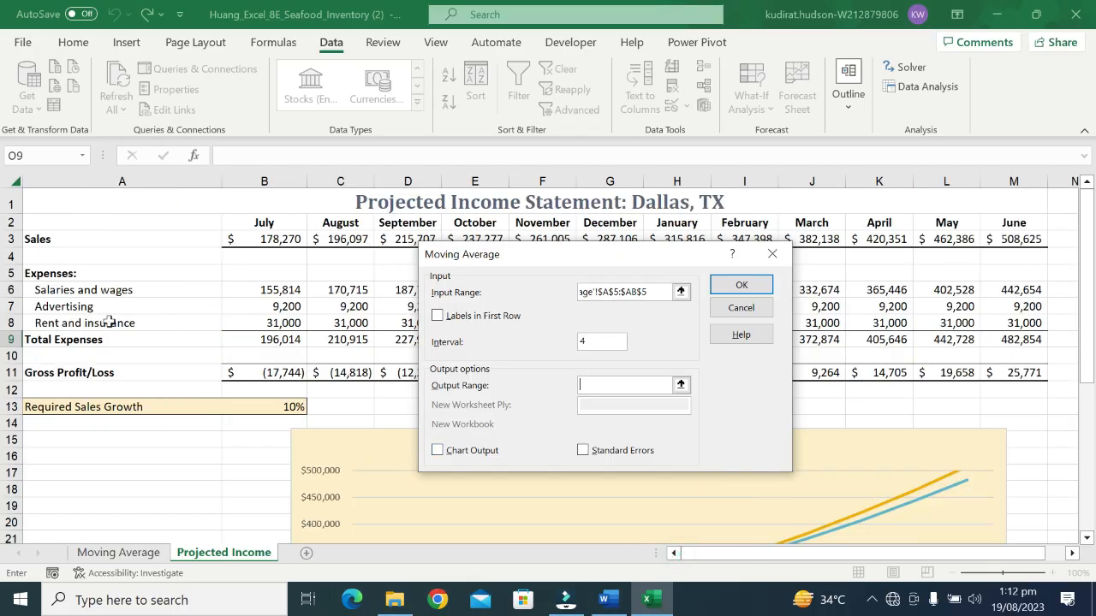
pyautogui.click(90, 289)
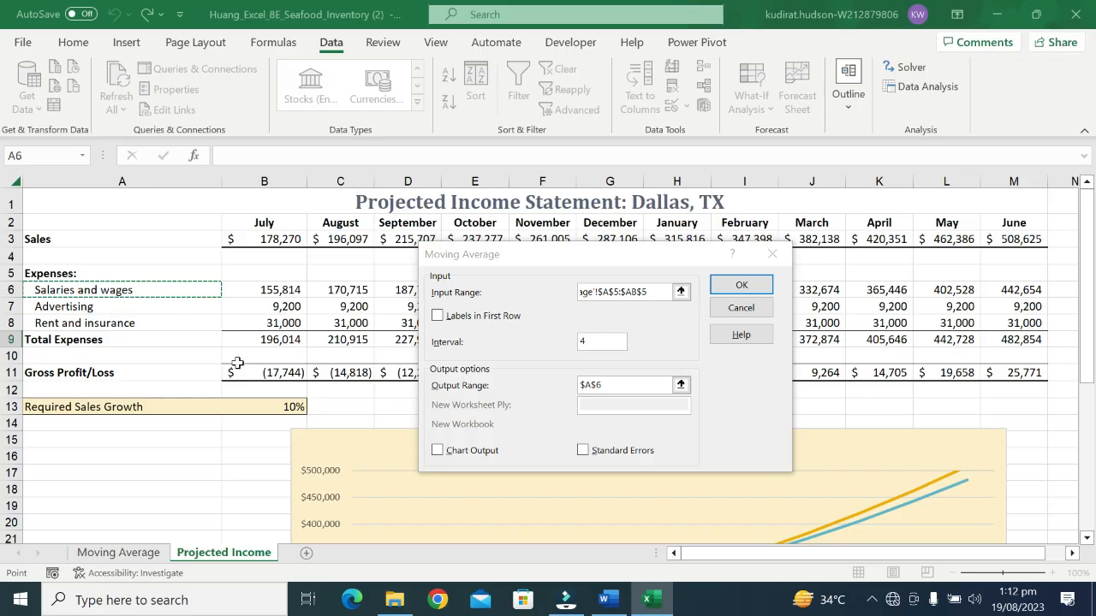
pyautogui.click(610, 415)
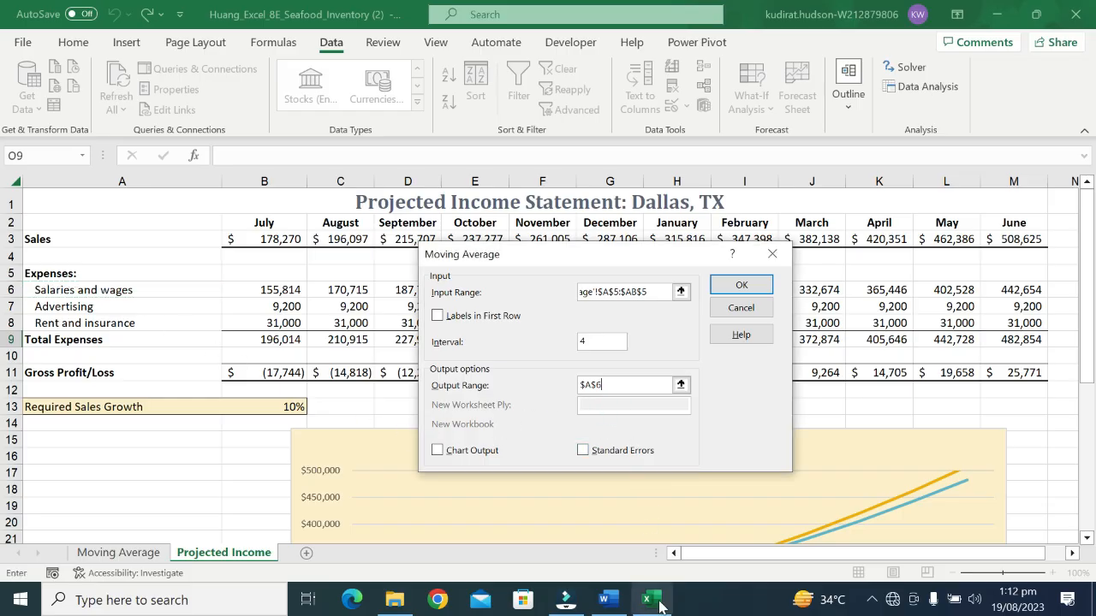
# - Recheck step 2 in Word, try to run the Moving Average with Chart Output enabled, and close the analysis tool
pyautogui.click(609, 599)
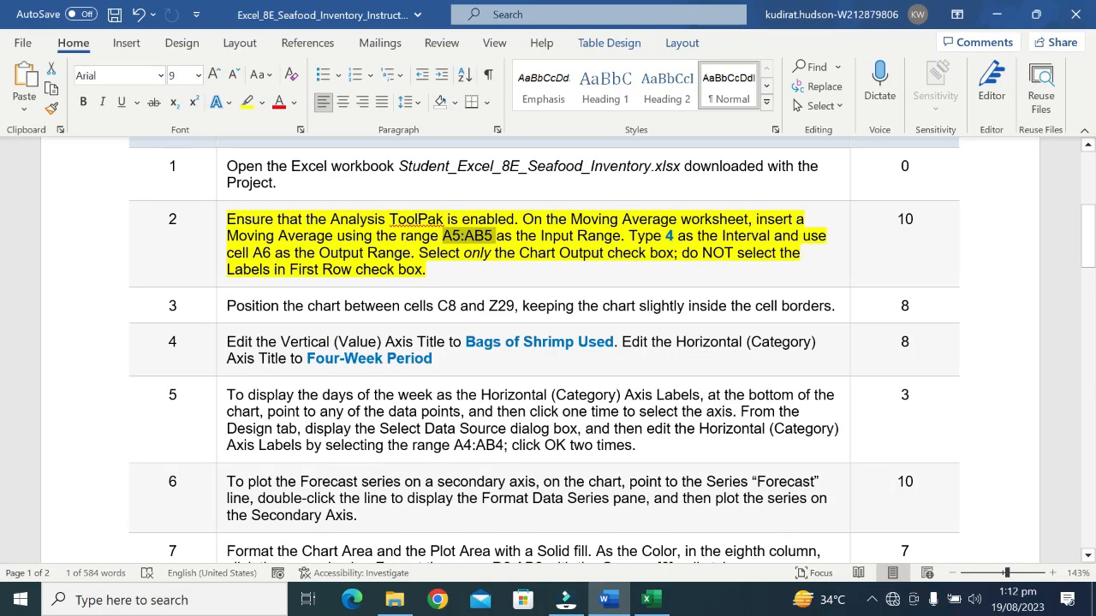
pyautogui.click(651, 599)
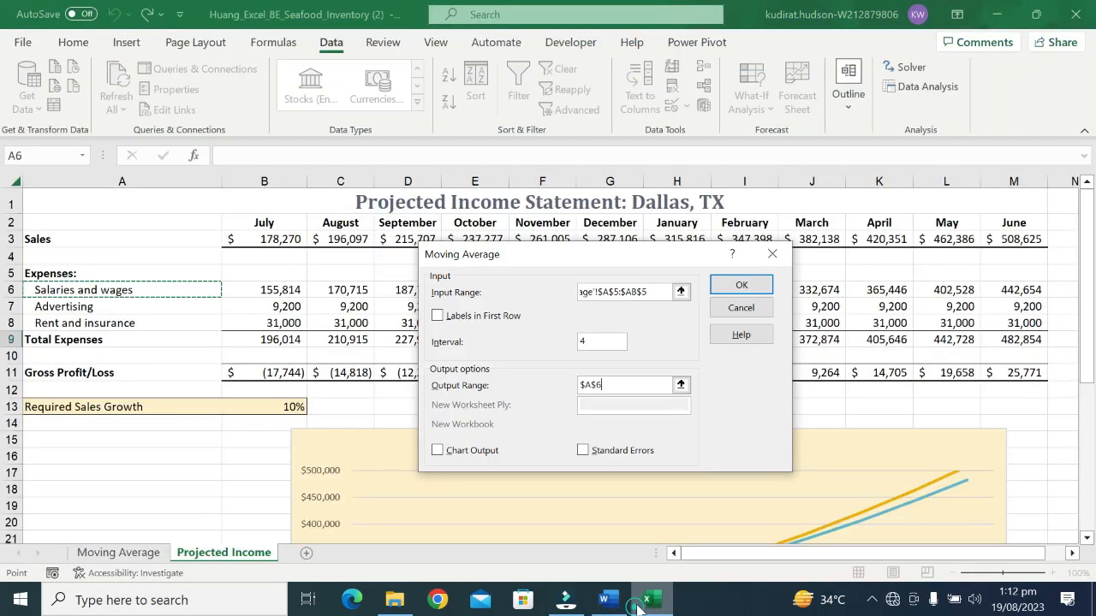
pyautogui.click(439, 451)
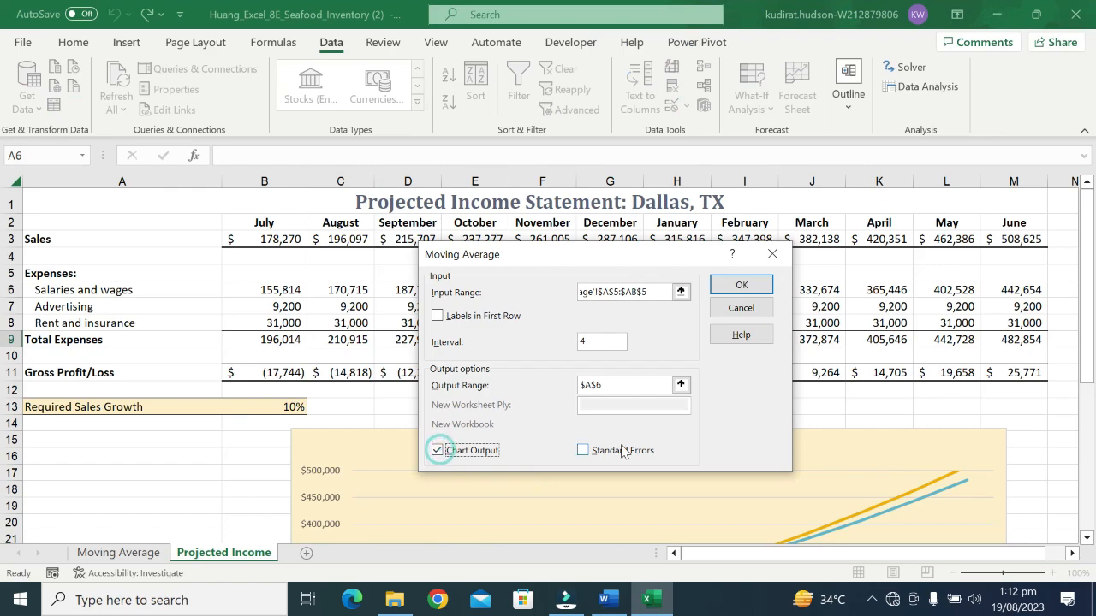
pyautogui.click(741, 285)
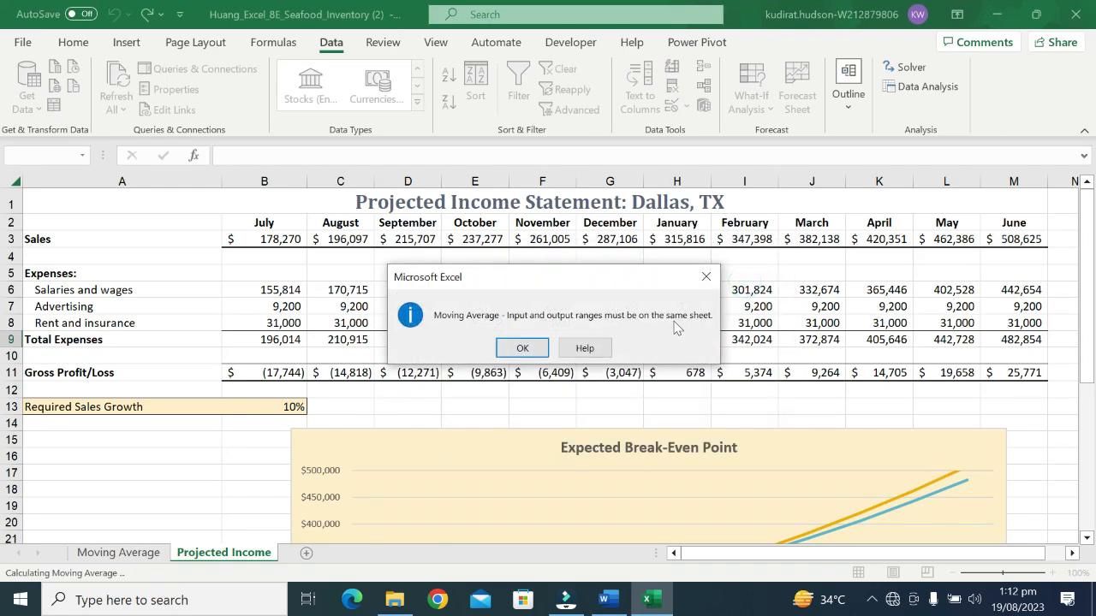
pyautogui.click(522, 348)
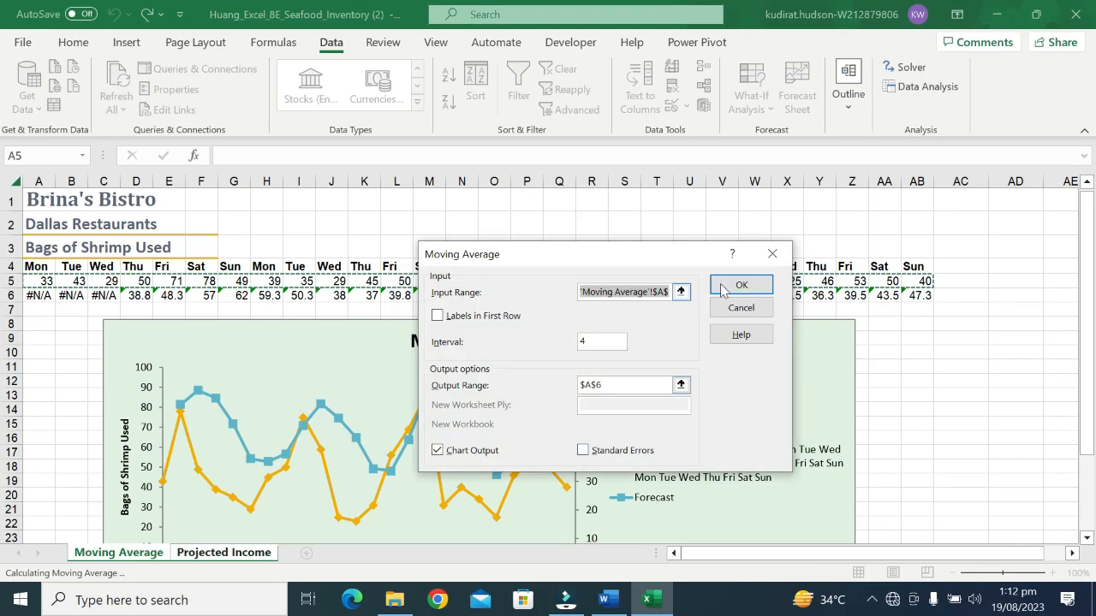
pyautogui.click(772, 253)
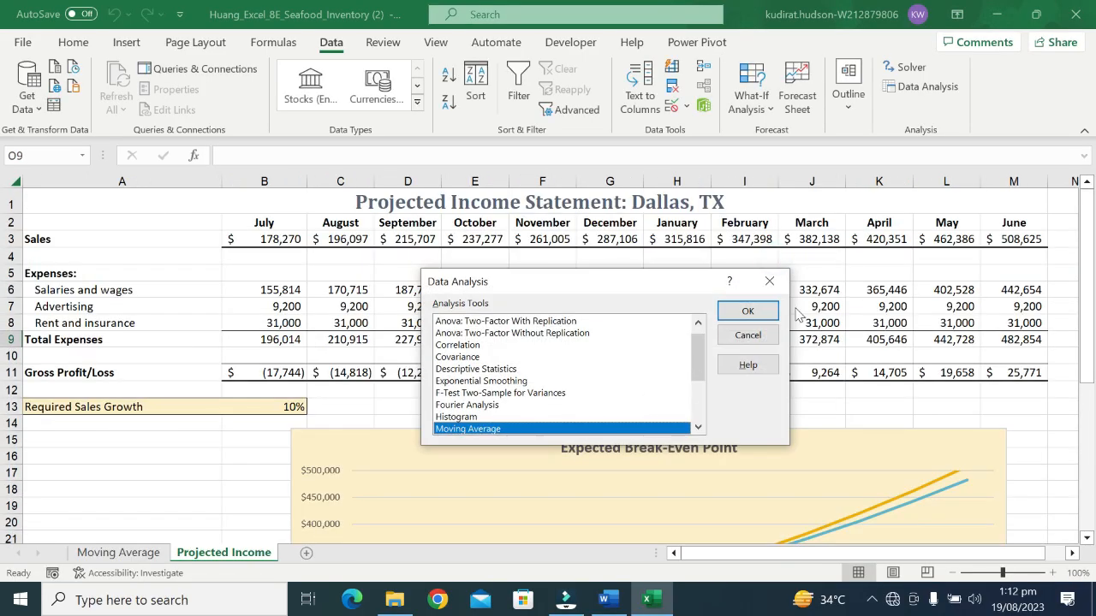
pyautogui.click(773, 283)
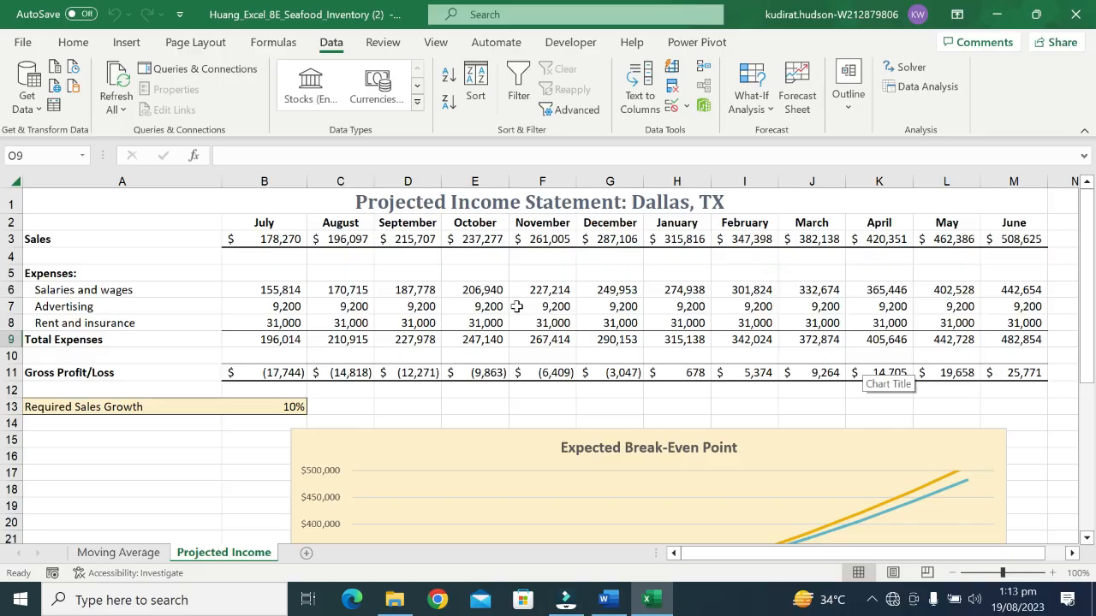
# - Examine the existing moving average formulas across row 6 of the Moving Average worksheet
pyautogui.click(86, 290)
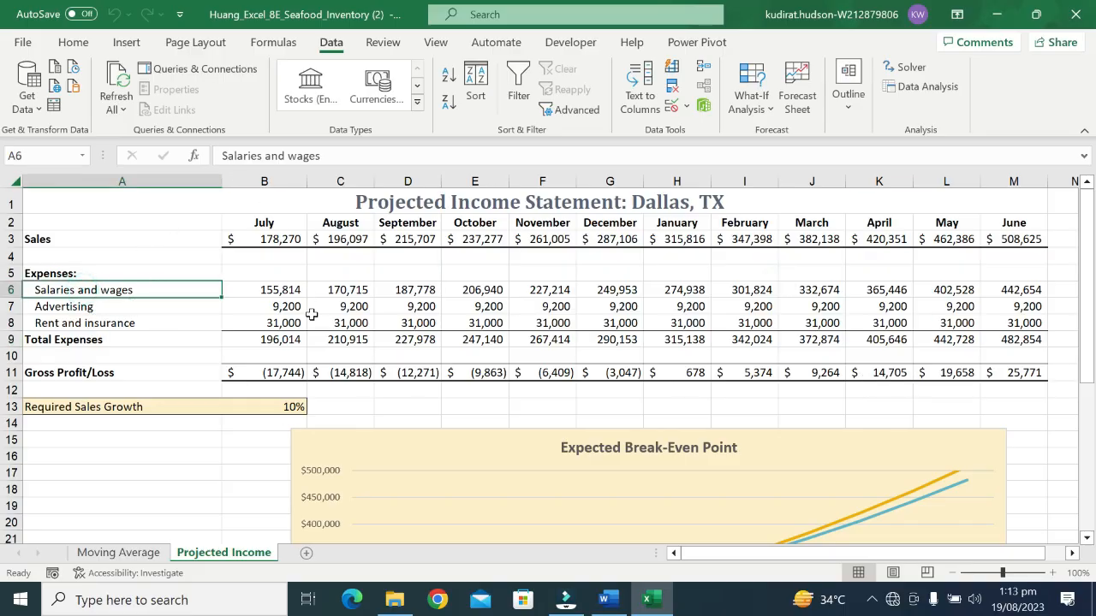
pyautogui.click(118, 552)
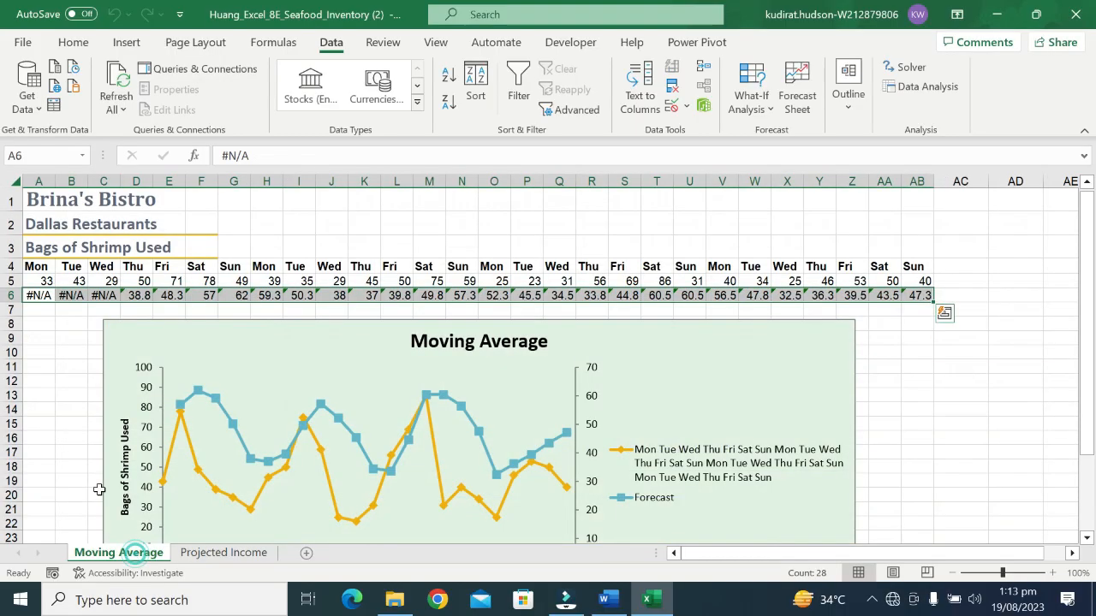
pyautogui.click(31, 301)
pyautogui.click(171, 299)
pyautogui.click(300, 298)
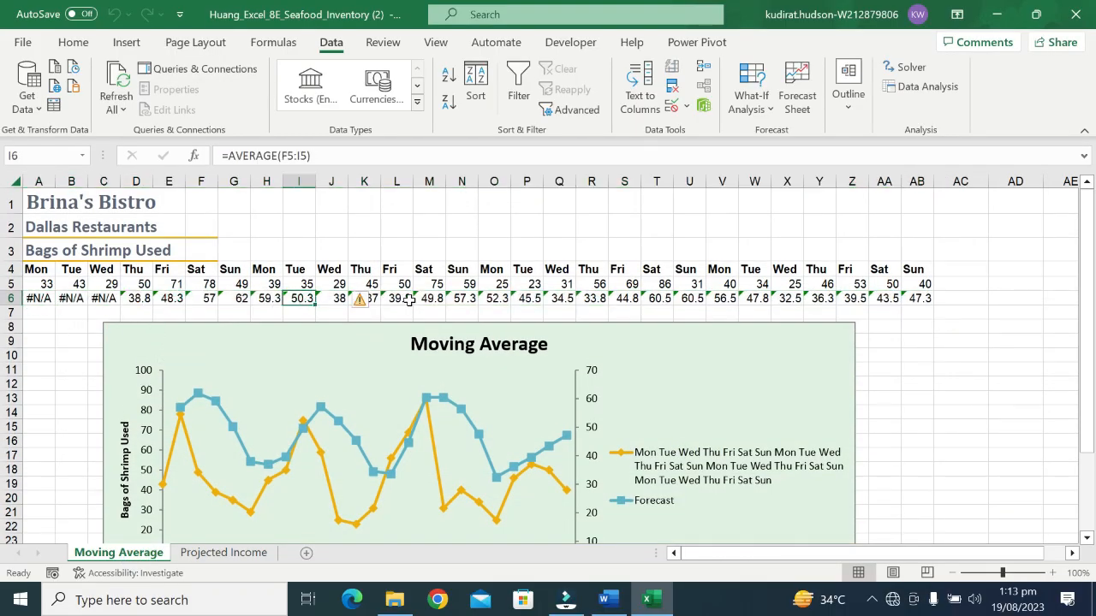
pyautogui.click(396, 298)
pyautogui.click(591, 299)
pyautogui.click(658, 299)
pyautogui.click(751, 307)
pyautogui.click(854, 299)
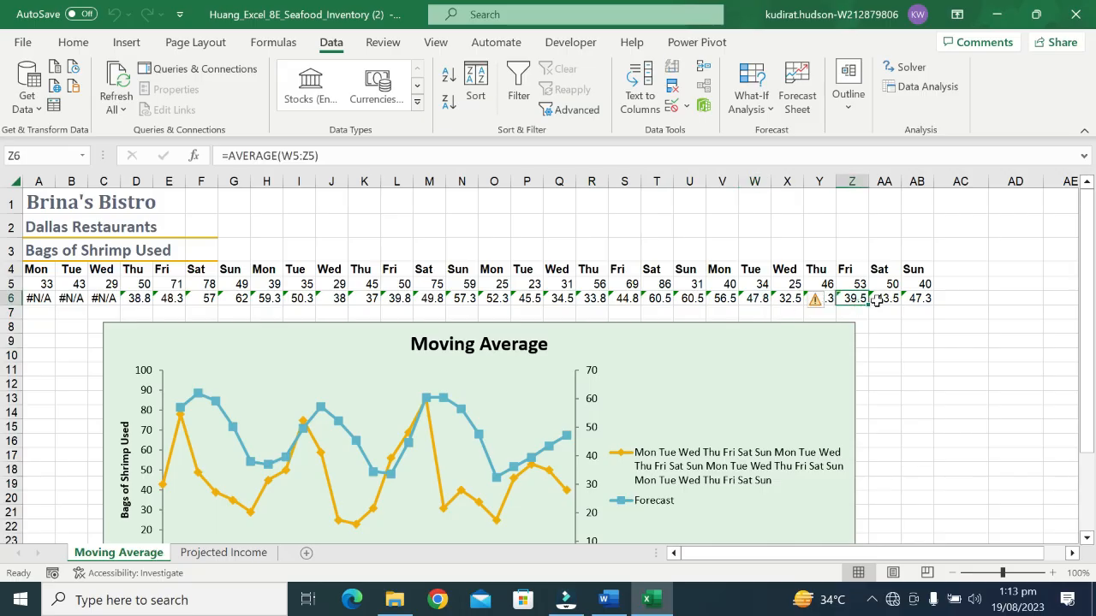
# - Replace the formula in cell Z6 of the Moving Average worksheet with =D6
pyautogui.moveTo(326, 155); pyautogui.dragTo(222, 156)
pyautogui.write('=')
pyautogui.click(139, 296)
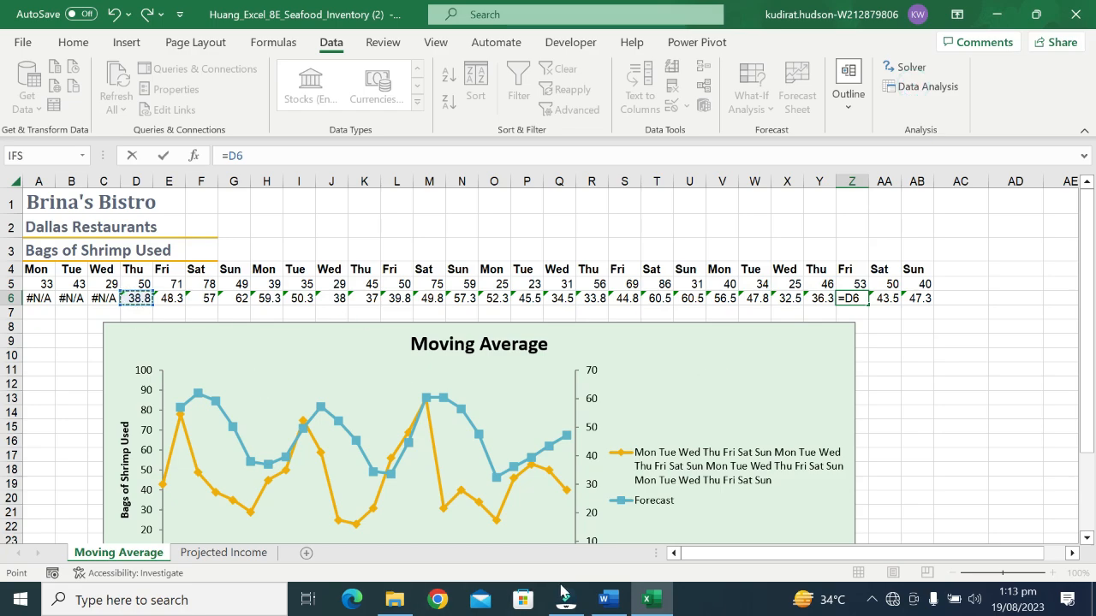
# - Switch to the Word instructions, undo the highlighting on step 2, and highlight the step 3 chart-positioning text in yellow
pyautogui.click(606, 599)
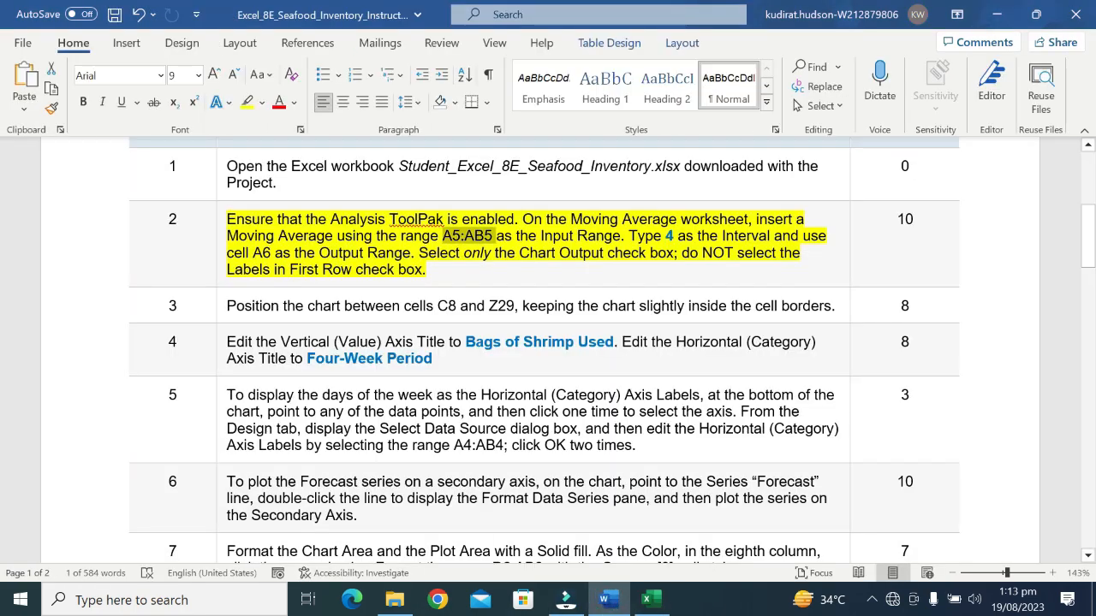
pyautogui.hotkey('ctrl', 'z')
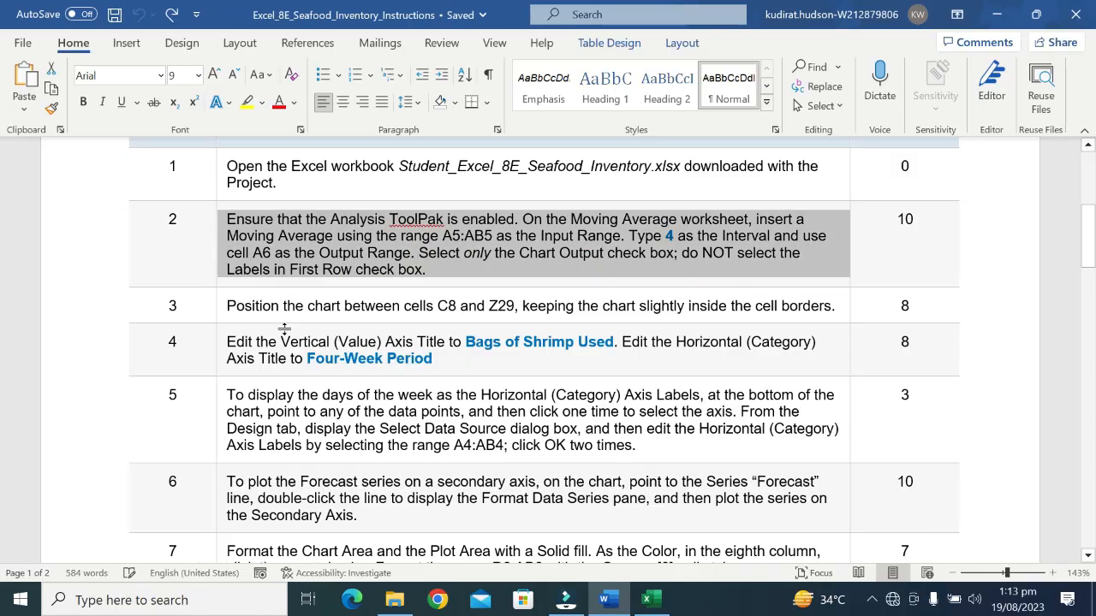
pyautogui.click(275, 317)
pyautogui.moveTo(245, 306); pyautogui.dragTo(796, 315)
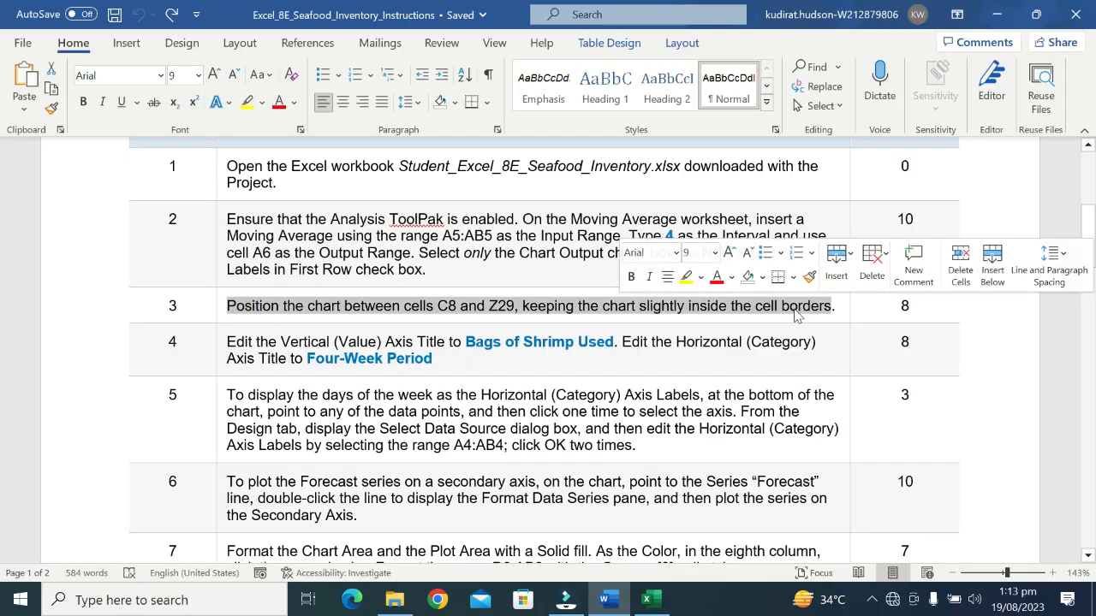
pyautogui.click(686, 277)
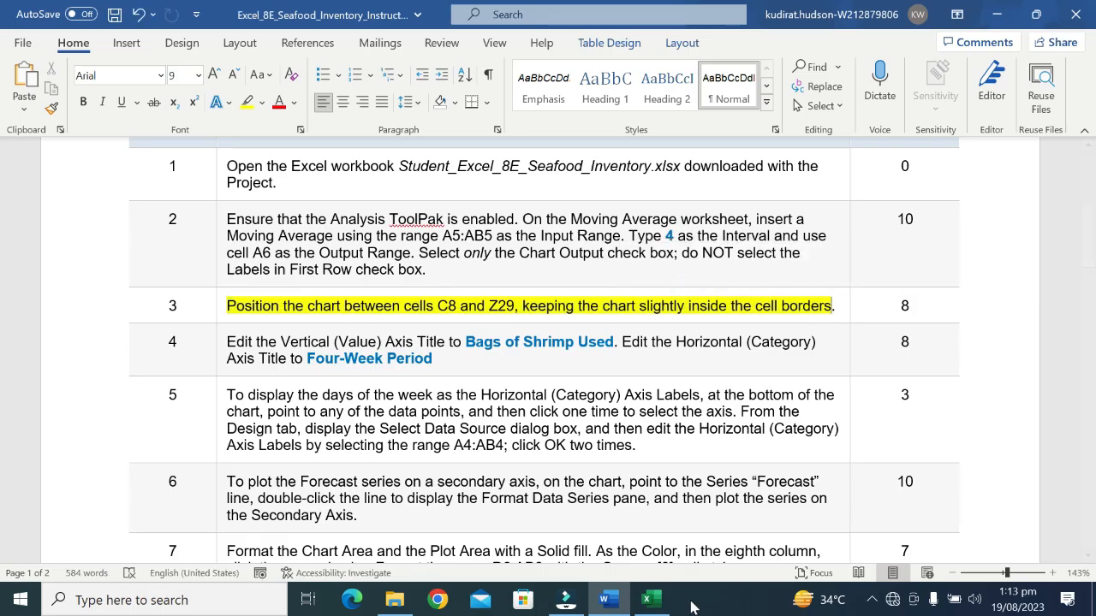
# - Return to the Excel workbook and check the Moving Average chart's position against cells C8 and Z29
pyautogui.click(648, 599)
pyautogui.scroll(-1, 332, 445)
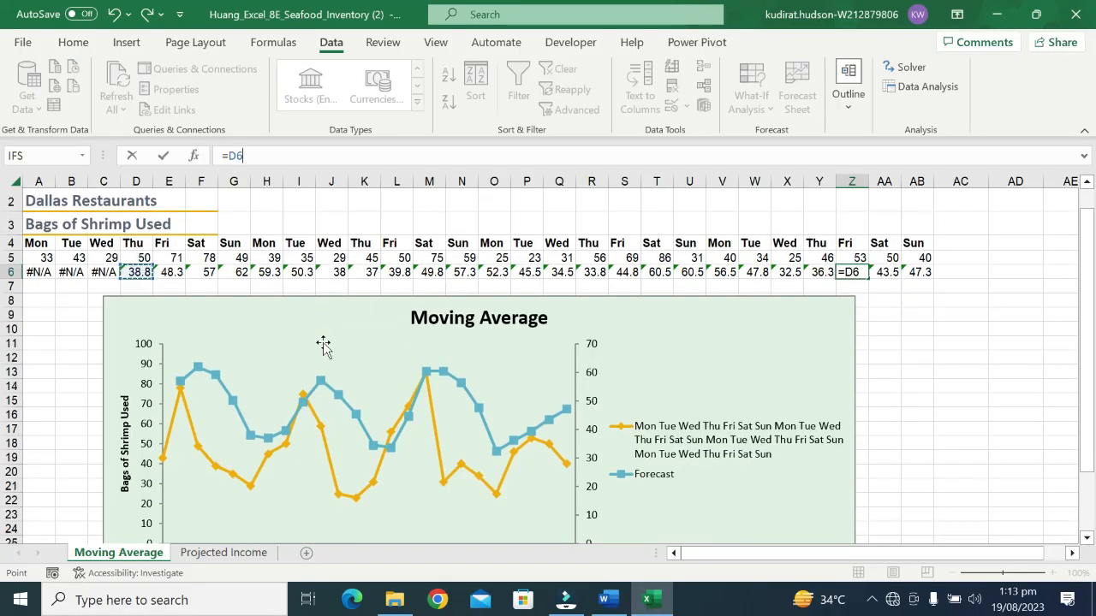
pyautogui.click(109, 289)
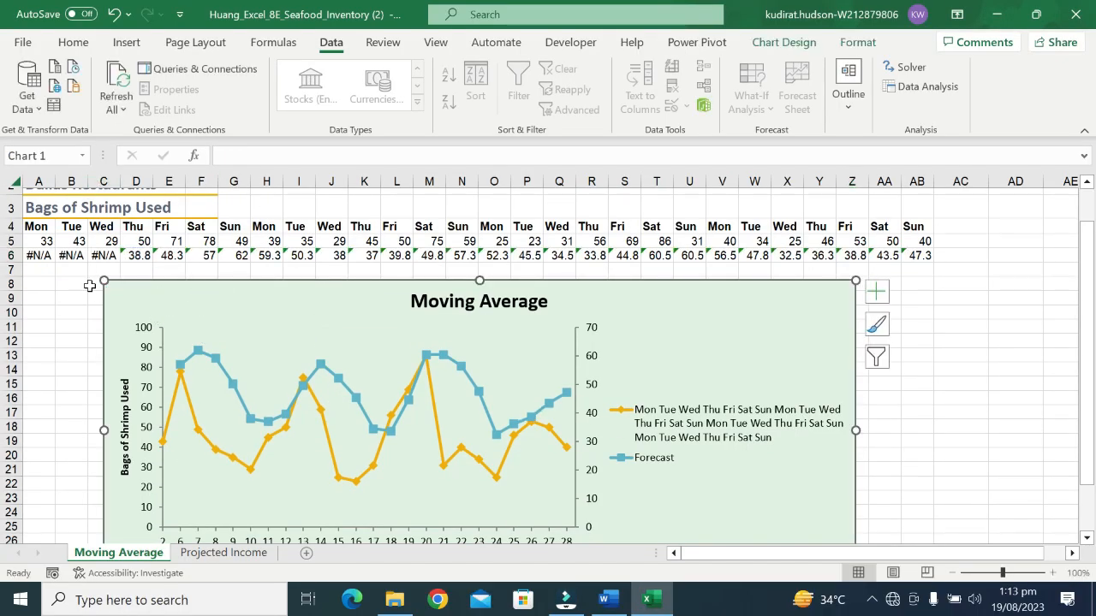
pyautogui.scroll(-5, 822, 274)
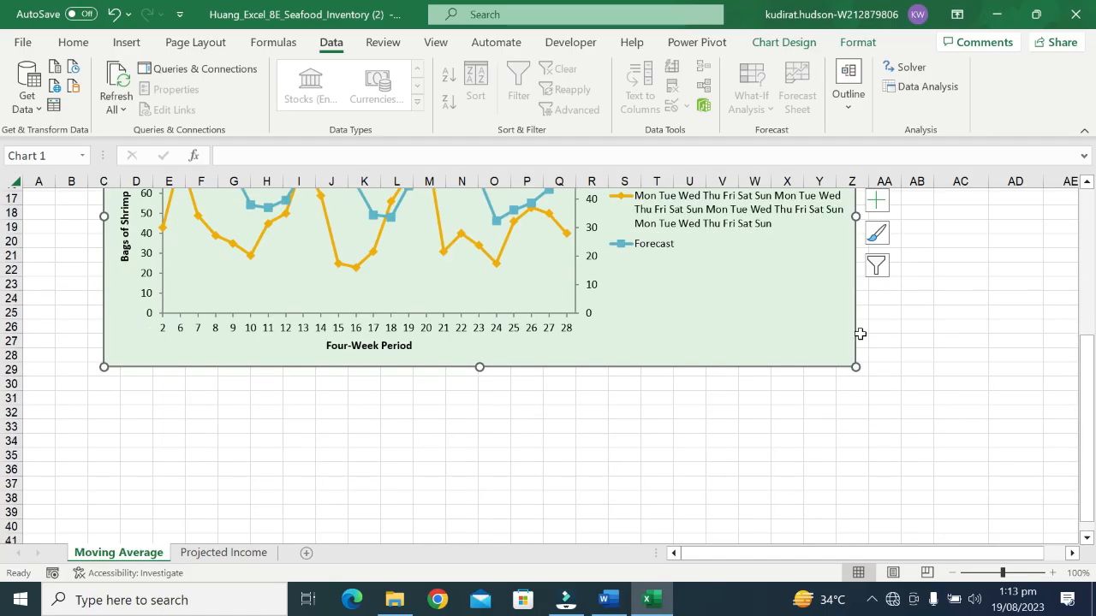
pyautogui.click(850, 365)
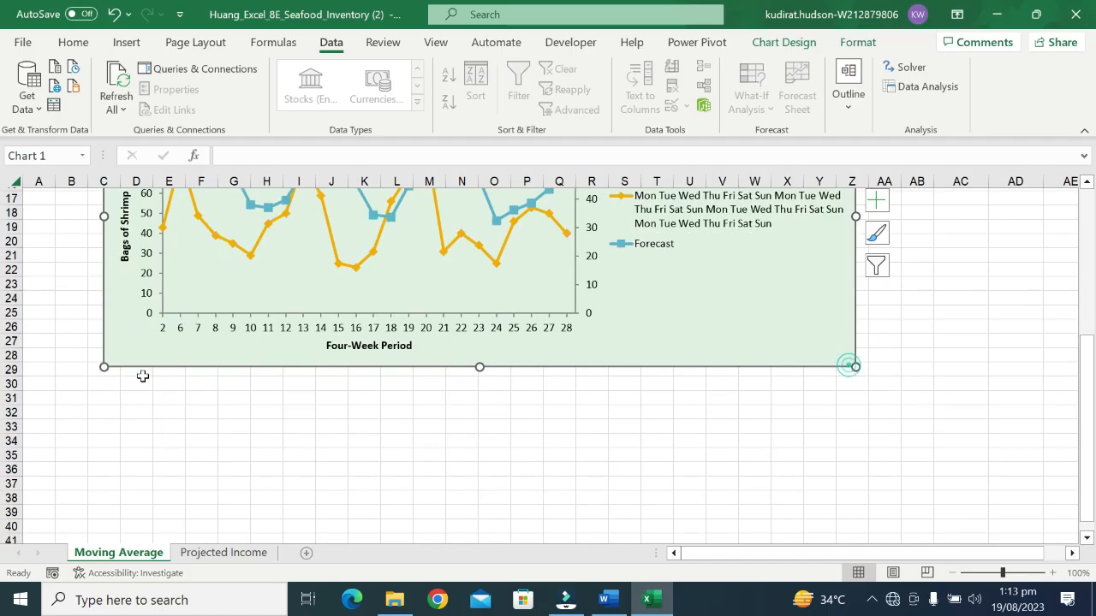
pyautogui.click(9, 369)
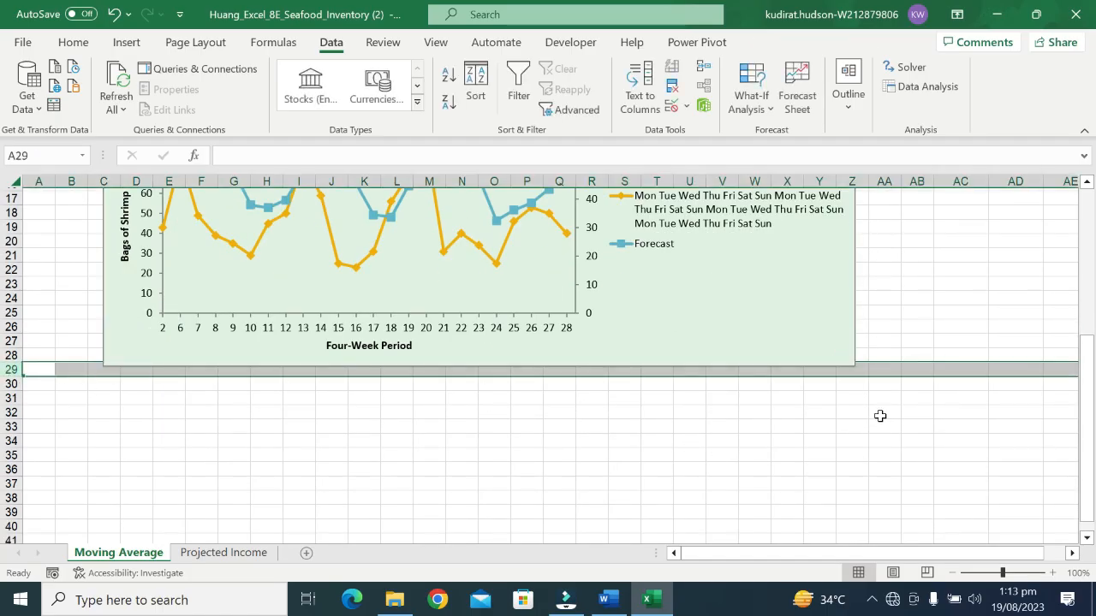
pyautogui.scroll(4, 882, 418)
pyautogui.scroll(-3, 885, 419)
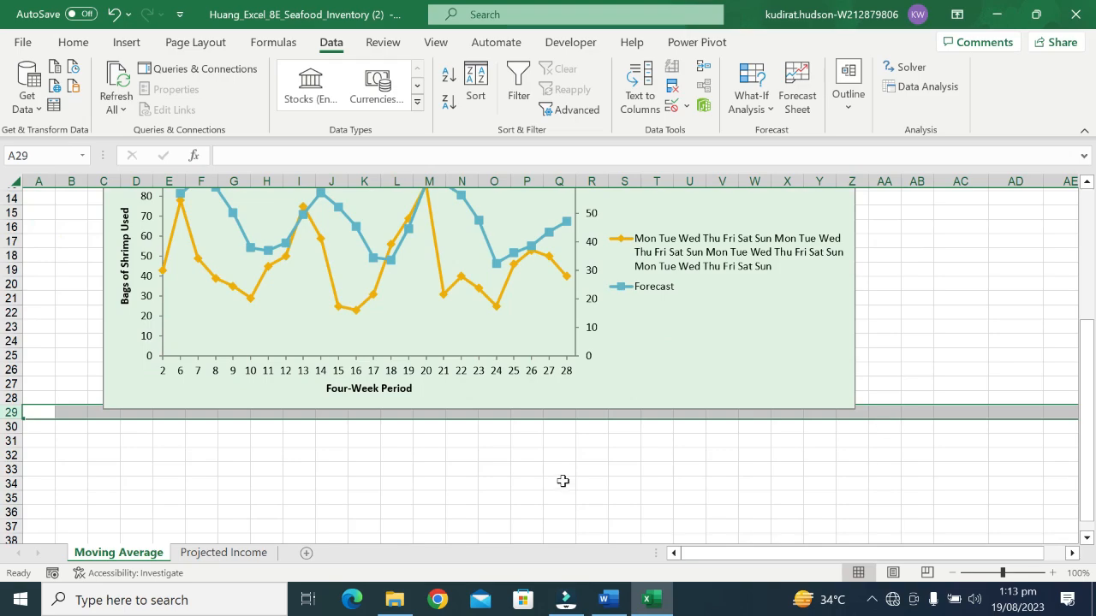
# - Inspect the Moving Average chart's title, vertical axis and horizontal axis
pyautogui.scroll(4, 563, 481)
pyautogui.click(444, 346)
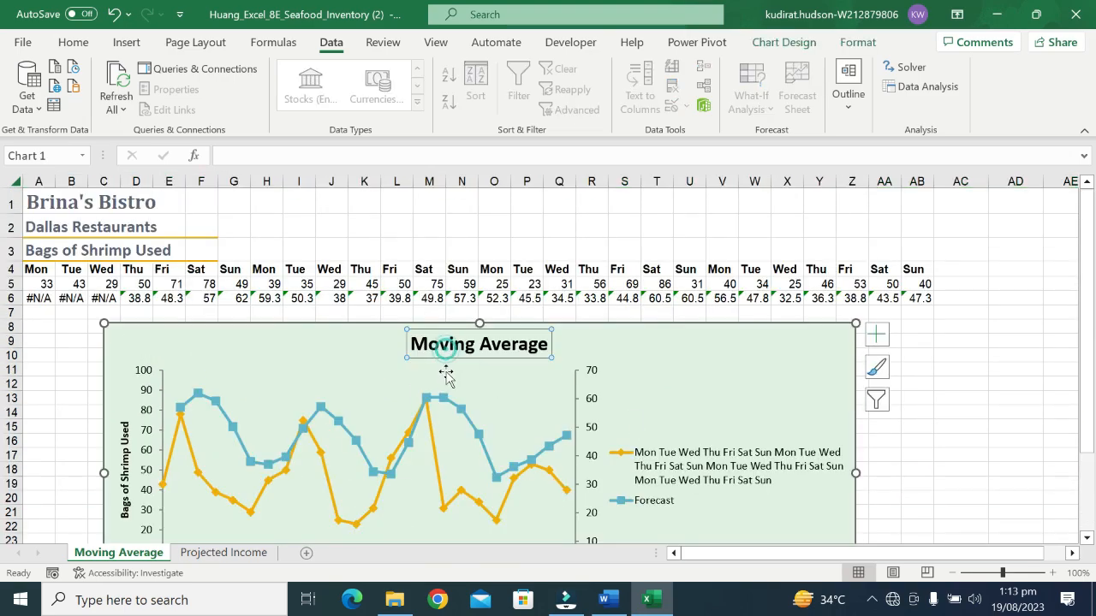
pyautogui.scroll(-1, 446, 377)
pyautogui.click(137, 287)
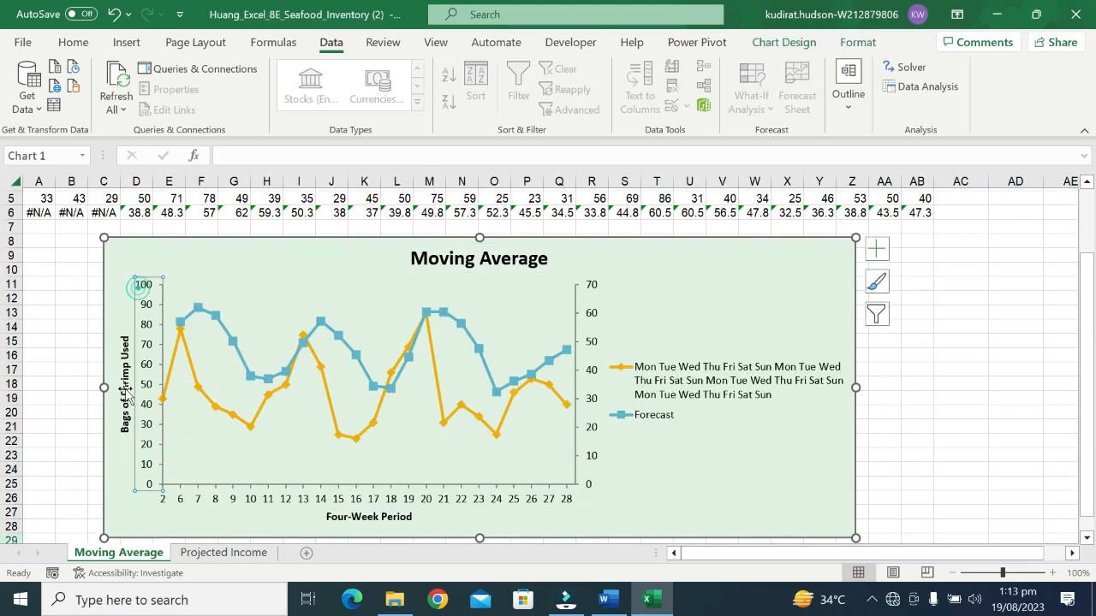
pyautogui.click(478, 503)
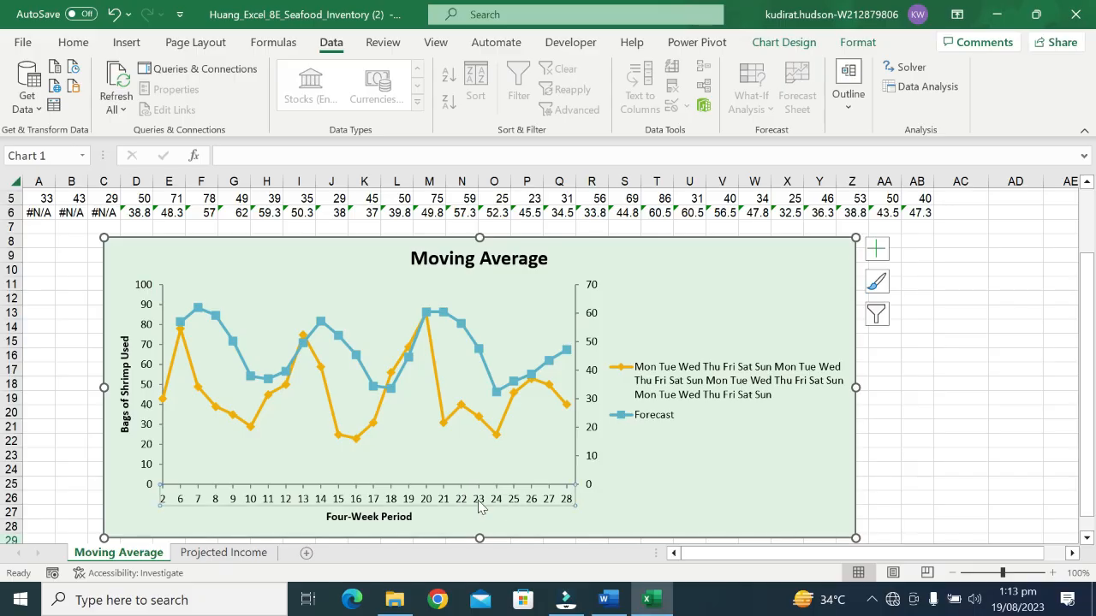
pyautogui.click(657, 462)
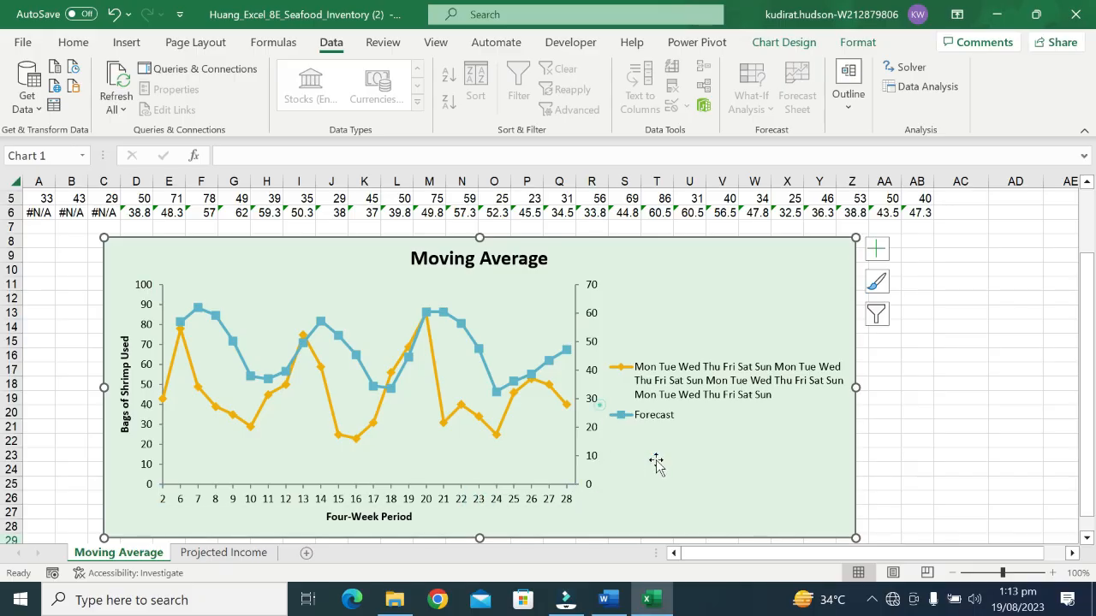
# - Switch to the Word instructions, undo the highlighting on step 3, and highlight the step 4 axis-title text in yellow
pyautogui.click(607, 600)
pyautogui.hotkey('ctrl', 'z')
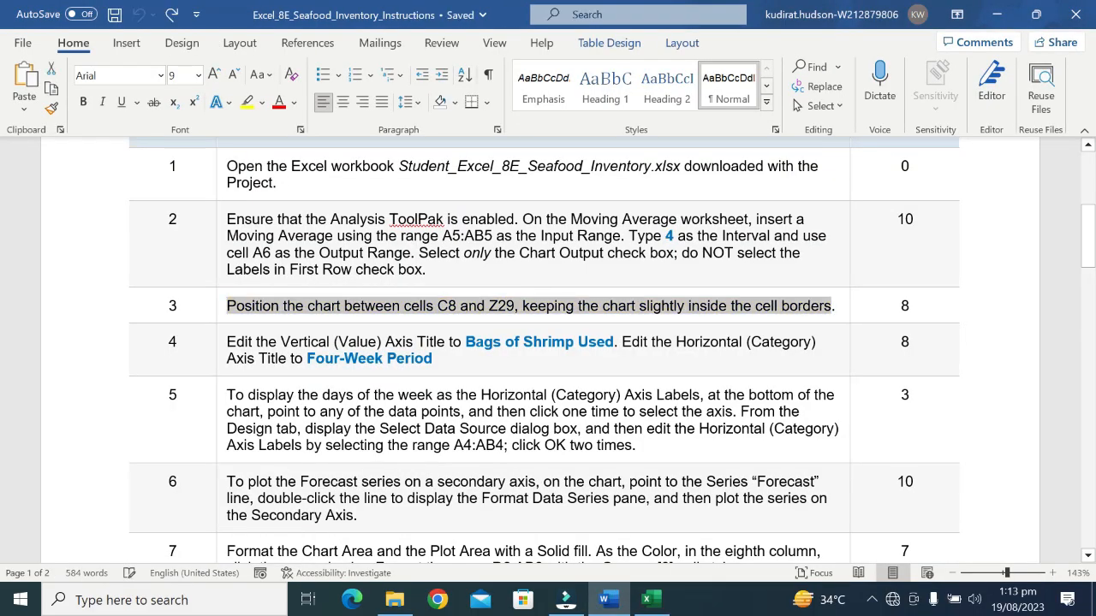
pyautogui.click(220, 360)
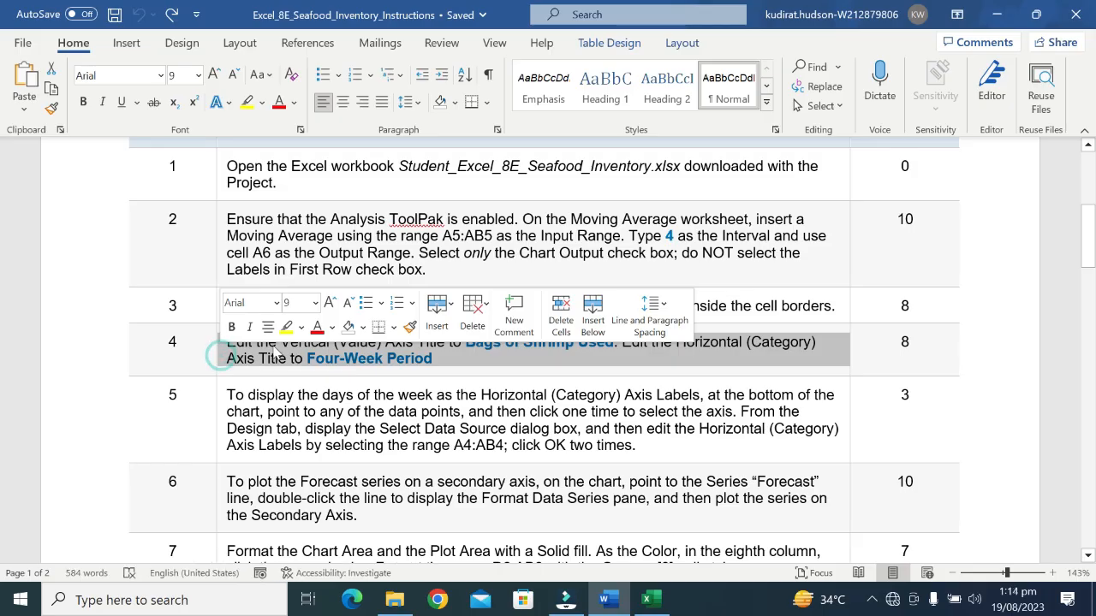
pyautogui.click(280, 331)
pyautogui.scroll(-1, 279, 331)
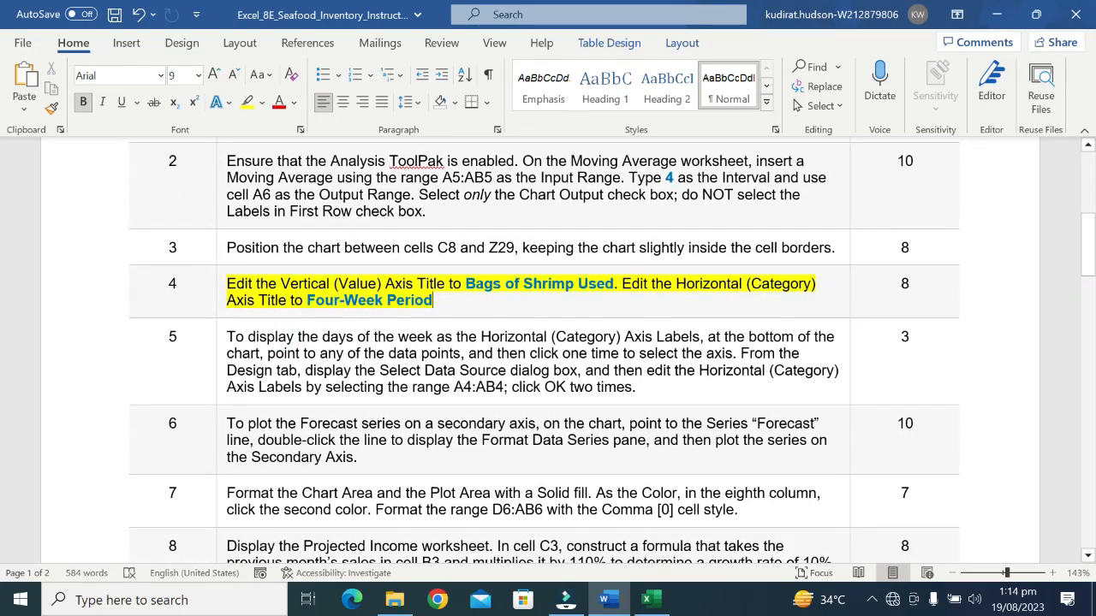
# - Compare the axis titles given in instruction step 4 with the vertical and horizontal axis titles of the Moving Average chart in Excel
pyautogui.moveTo(466, 283); pyautogui.dragTo(613, 285)
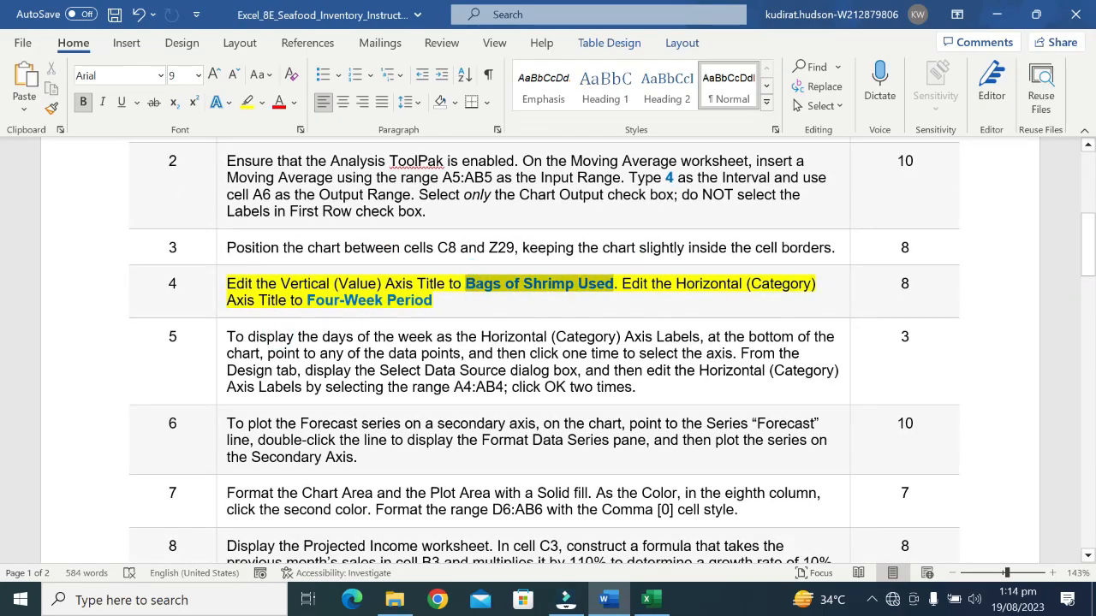
pyautogui.click(648, 599)
pyautogui.click(124, 403)
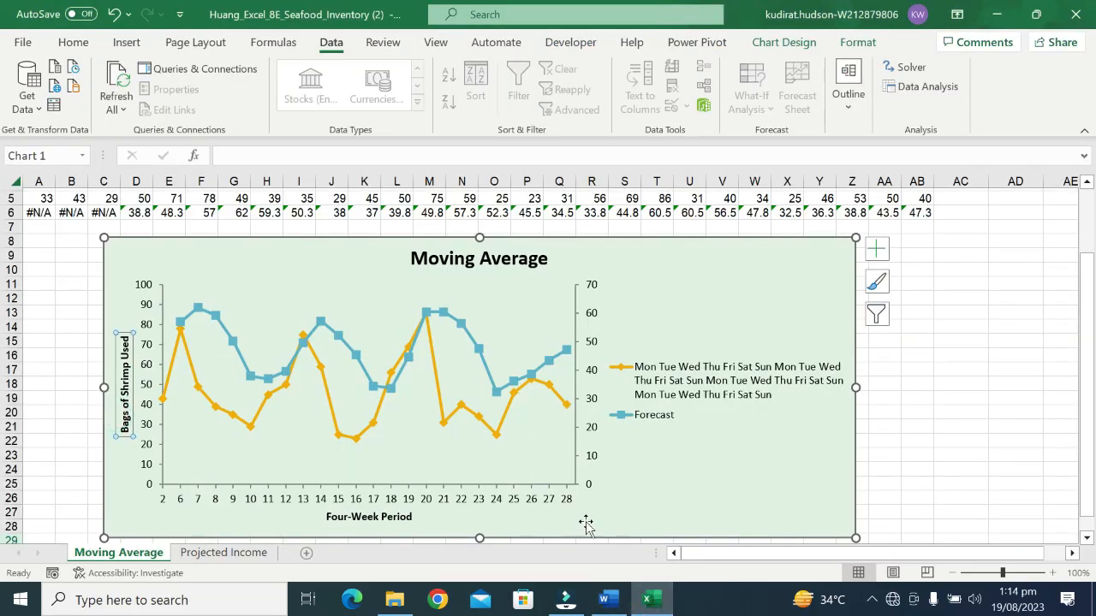
pyautogui.click(603, 600)
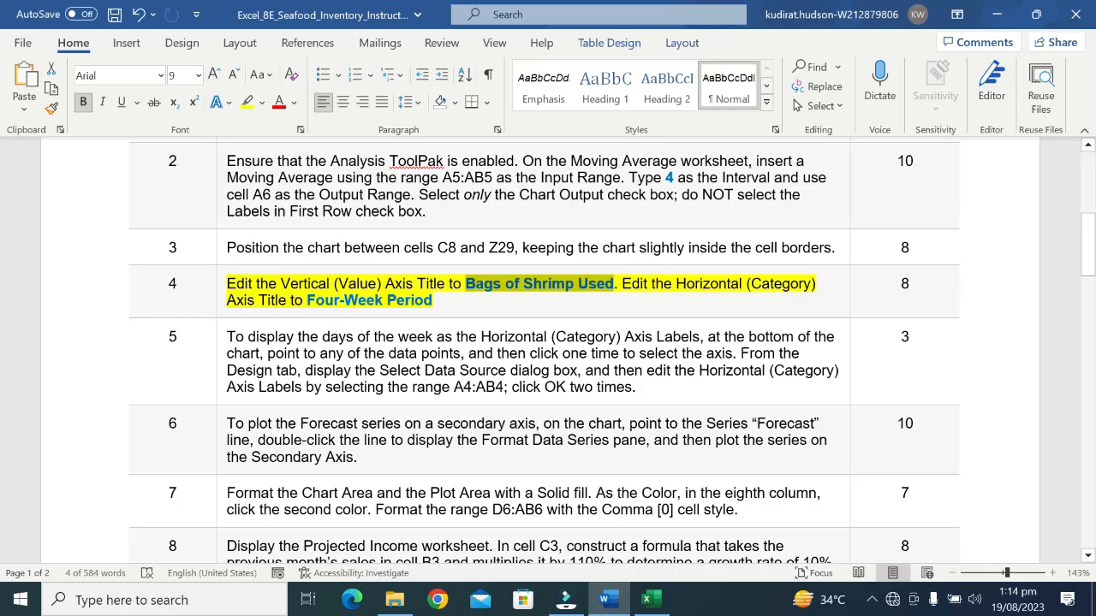
pyautogui.moveTo(307, 300); pyautogui.dragTo(433, 301)
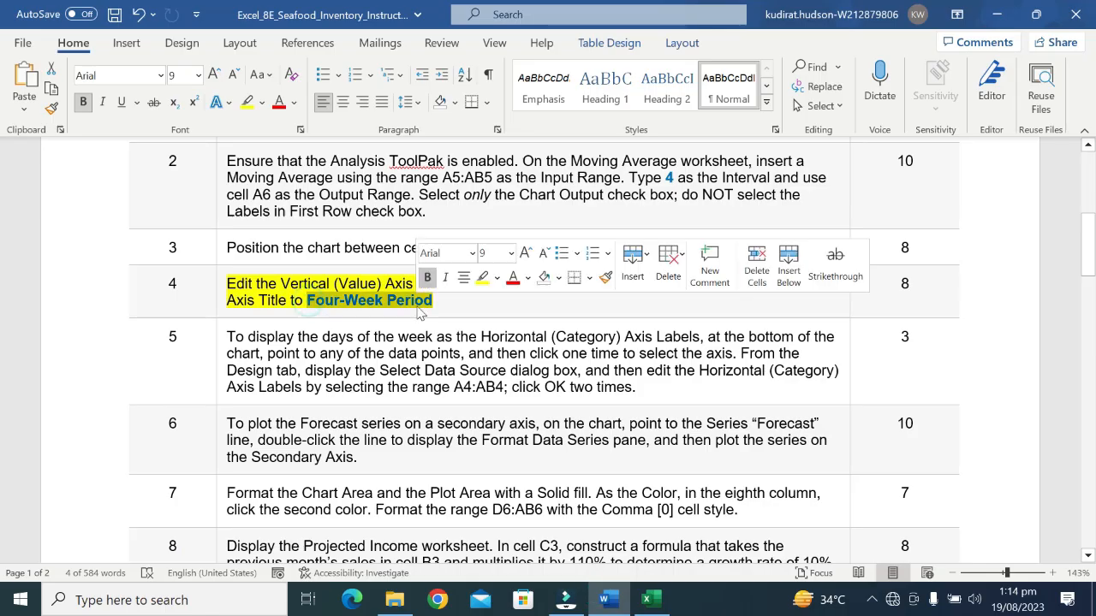
pyautogui.click(646, 599)
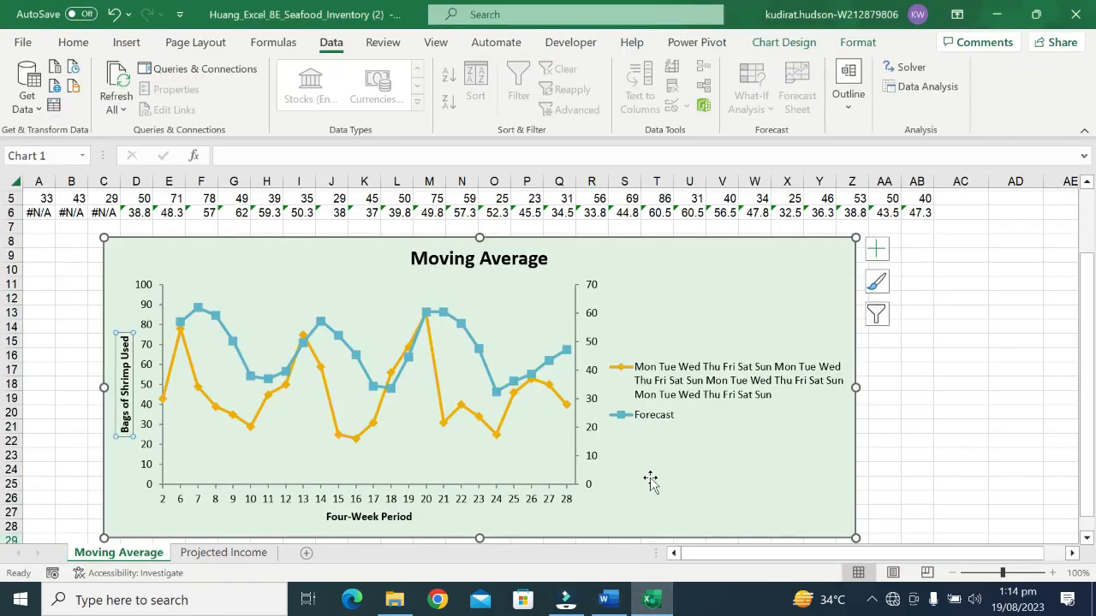
pyautogui.click(344, 510)
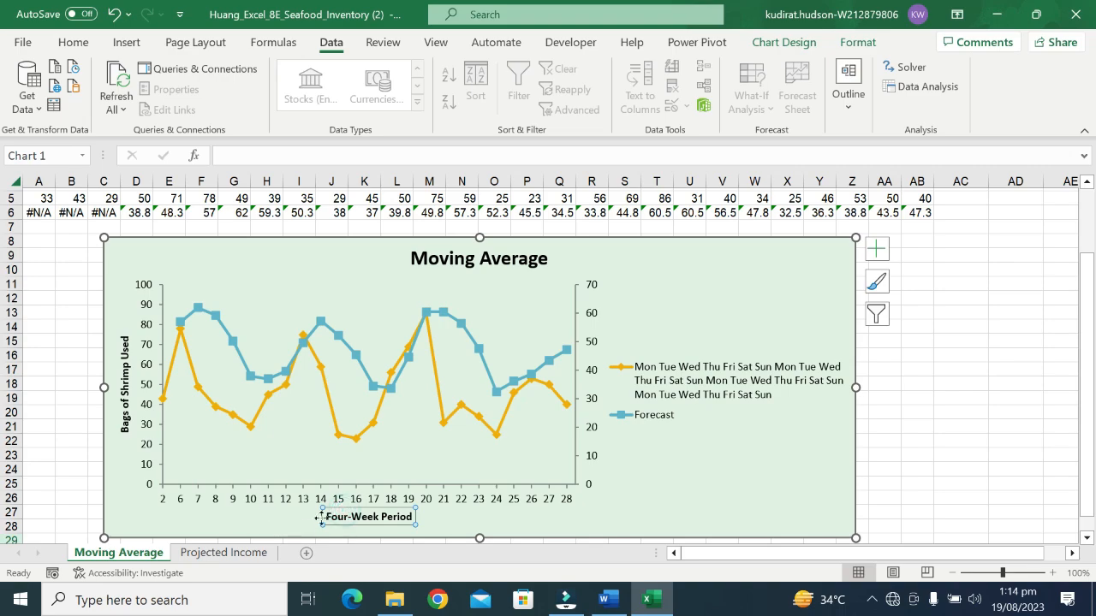
# - Return to the Word instructions, undo the highlighting on step 4, and highlight the step 5 axis-label text in yellow
pyautogui.click(604, 599)
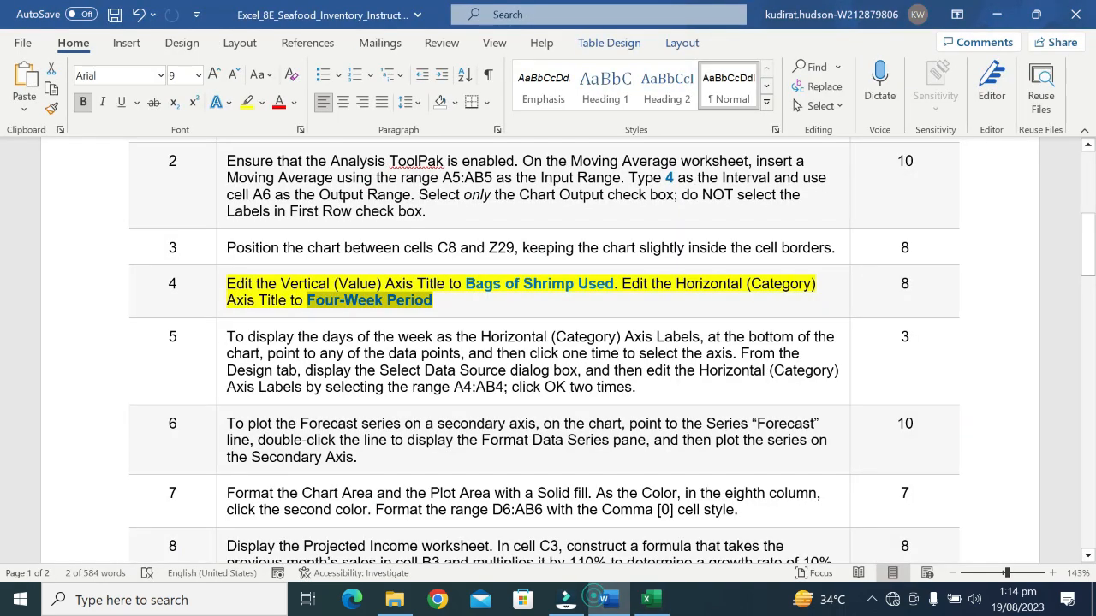
pyautogui.hotkey('ctrl', 'z')
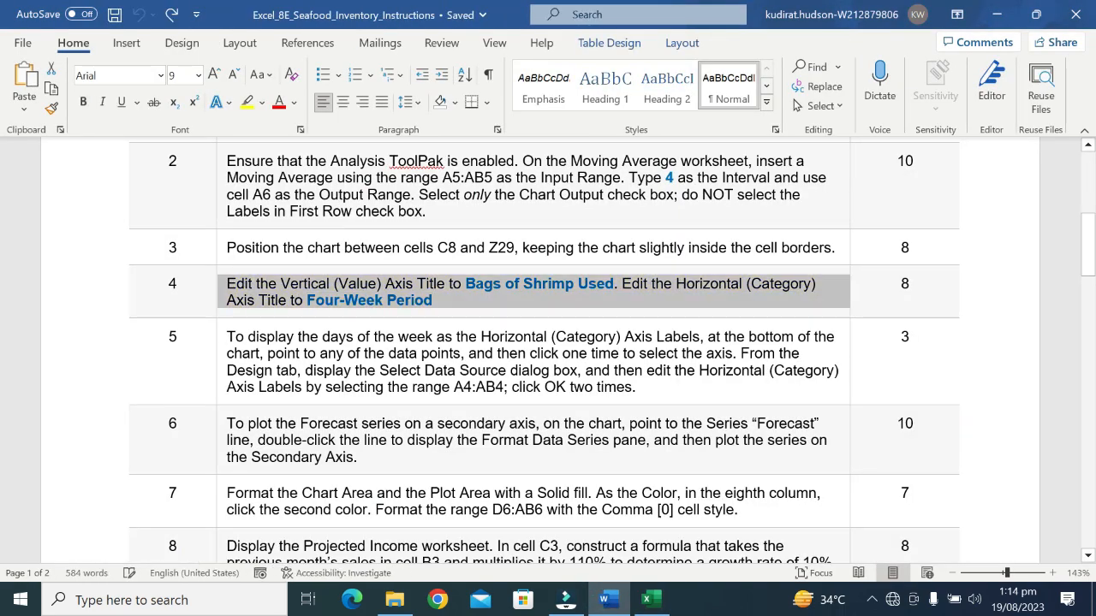
pyautogui.scroll(-1, 543, 351)
pyautogui.click(215, 323)
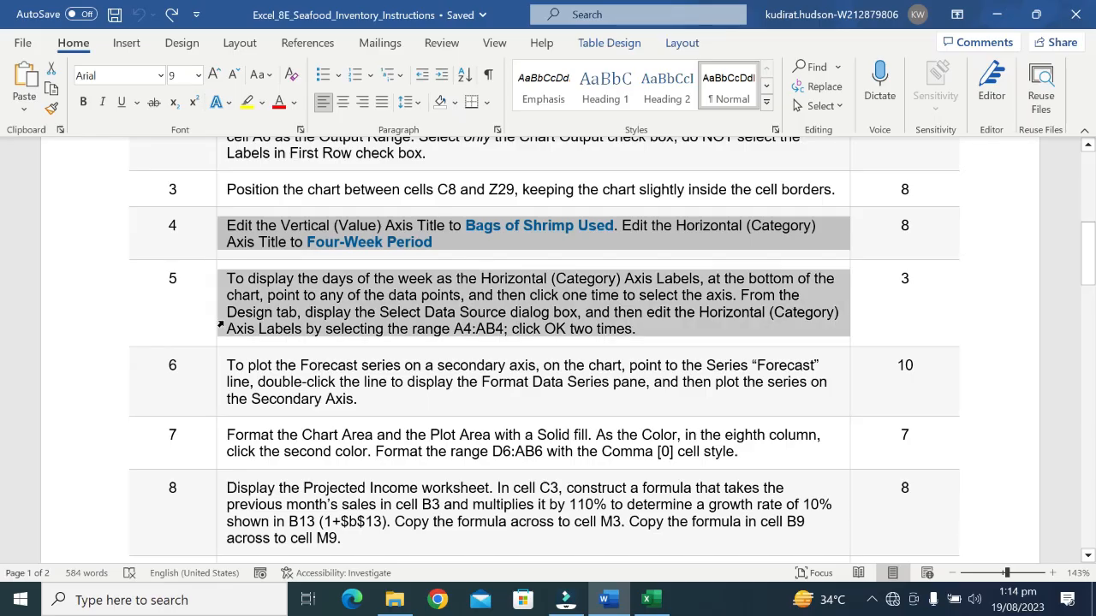
pyautogui.click(288, 293)
pyautogui.scroll(-1, 288, 295)
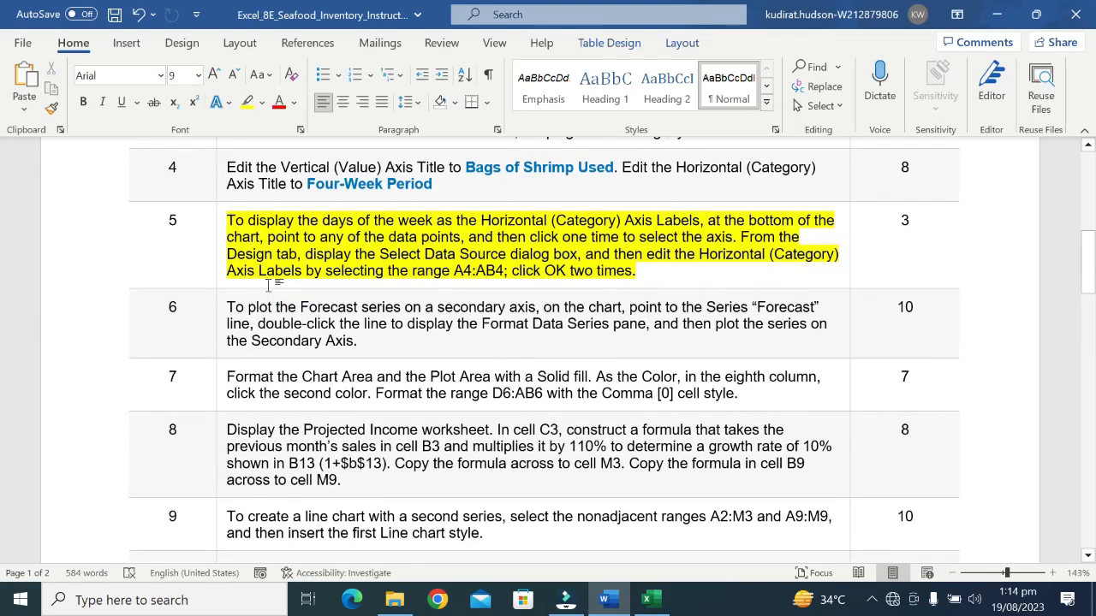
# - Read the opening of step 5, selecting the text from "To display the days of the week" through "at the bottom of the chart"
pyautogui.hotkey('ctrl', 'shift', 'Right')
pyautogui.hotkey('ctrl', 'shift', 'Right')
pyautogui.hotkey('ctrl', 'shift', 'Right')
pyautogui.hotkey('ctrl', 'shift', 'Right')
pyautogui.hotkey('ctrl', 'shift', 'Right')
pyautogui.hotkey('ctrl', 'shift', 'Right')
pyautogui.hotkey('ctrl', 'shift', 'Right')
pyautogui.hotkey('ctrl', 'shift', 'Right')
pyautogui.hotkey('ctrl', 'shift', 'Right')
pyautogui.hotkey('ctrl', 'shift', 'Right')
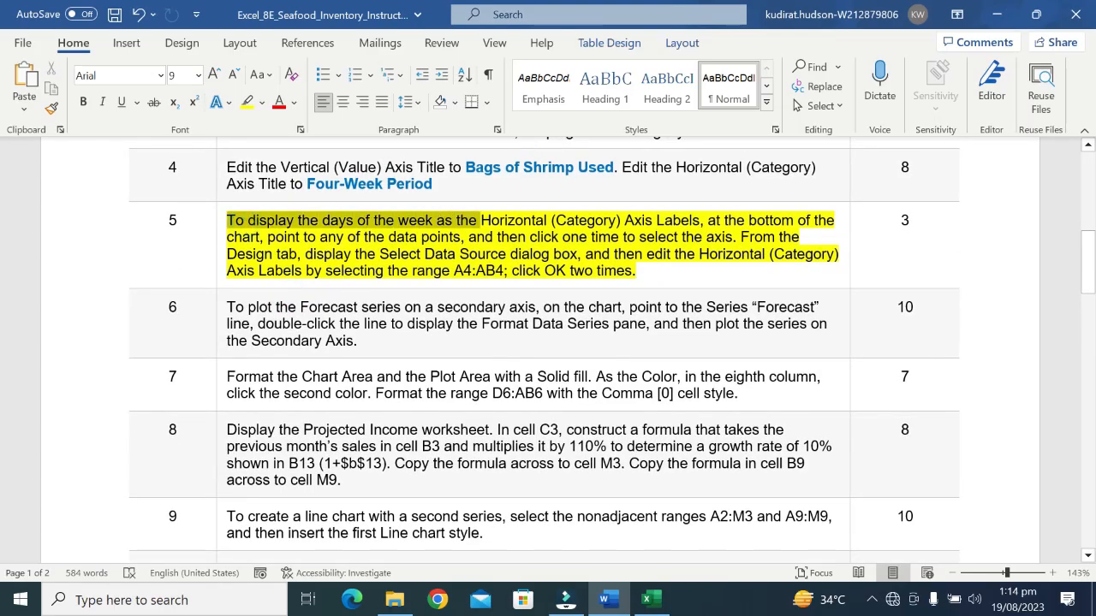
pyautogui.hotkey('ctrl', 'shift', 'Right')
pyautogui.hotkey('ctrl', 'shift', 'Right')
pyautogui.hotkey('ctrl', 'shift', 'Right')
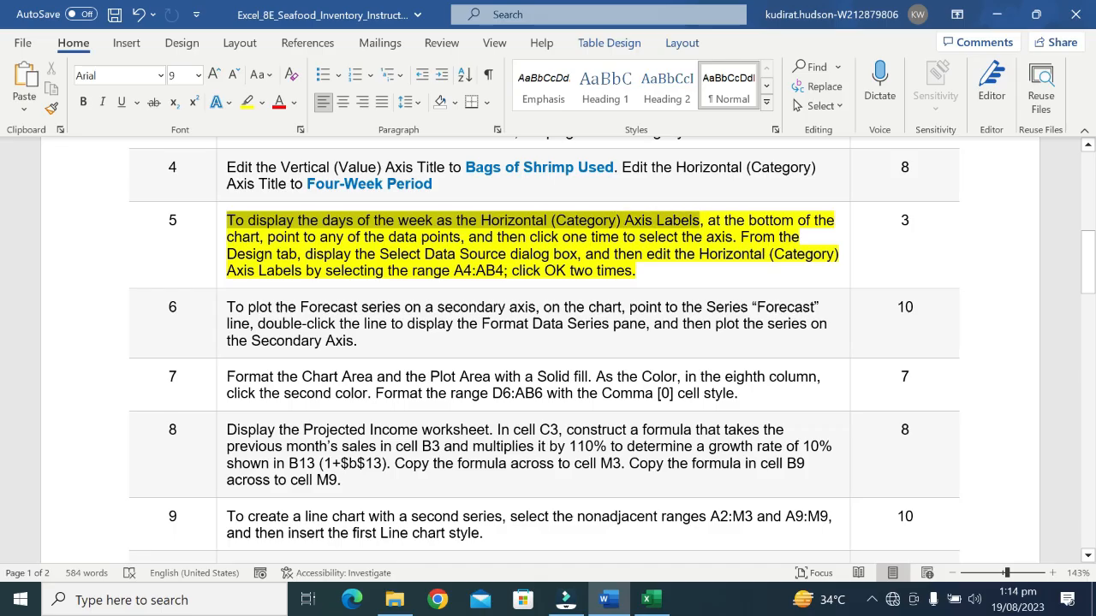
pyautogui.hotkey('ctrl', 'shift', 'Right')
pyautogui.hotkey('ctrl', 'shift', 'Right')
pyautogui.hotkey('ctrl', 'shift', 'Right')
pyautogui.hotkey('ctrl', 'shift', 'Right')
pyautogui.hotkey('ctrl', 'shift', 'Right')
pyautogui.hotkey('ctrl', 'shift', 'Right')
pyautogui.hotkey('ctrl', 'shift', 'Right')
pyautogui.hotkey('ctrl', 'shift', 'Right')
pyautogui.hotkey('ctrl', 'shift', 'Right')
pyautogui.hotkey('ctrl', 'shift', 'Right')
pyautogui.hotkey('ctrl', 'shift', 'Right')
pyautogui.hotkey('ctrl', 'shift', 'Right')
pyautogui.hotkey('ctrl', 'shift', 'Right')
pyautogui.hotkey('ctrl', 'shift', 'Right')
pyautogui.hotkey('ctrl', 'shift', 'Right')
pyautogui.hotkey('ctrl', 'shift', 'Right')
pyautogui.hotkey('ctrl', 'shift', 'Right')
pyautogui.hotkey('ctrl', 'shift', 'Right')
pyautogui.hotkey('ctrl', 'shift', 'Right')
pyautogui.hotkey('ctrl', 'shift', 'Right')
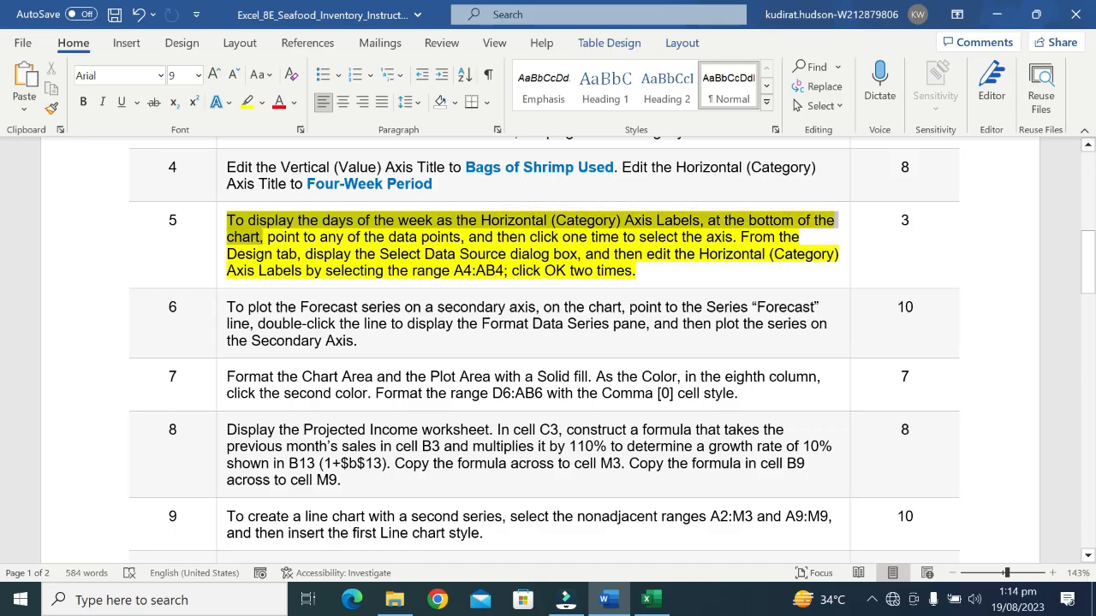
pyautogui.hotkey('shift', 'Up')
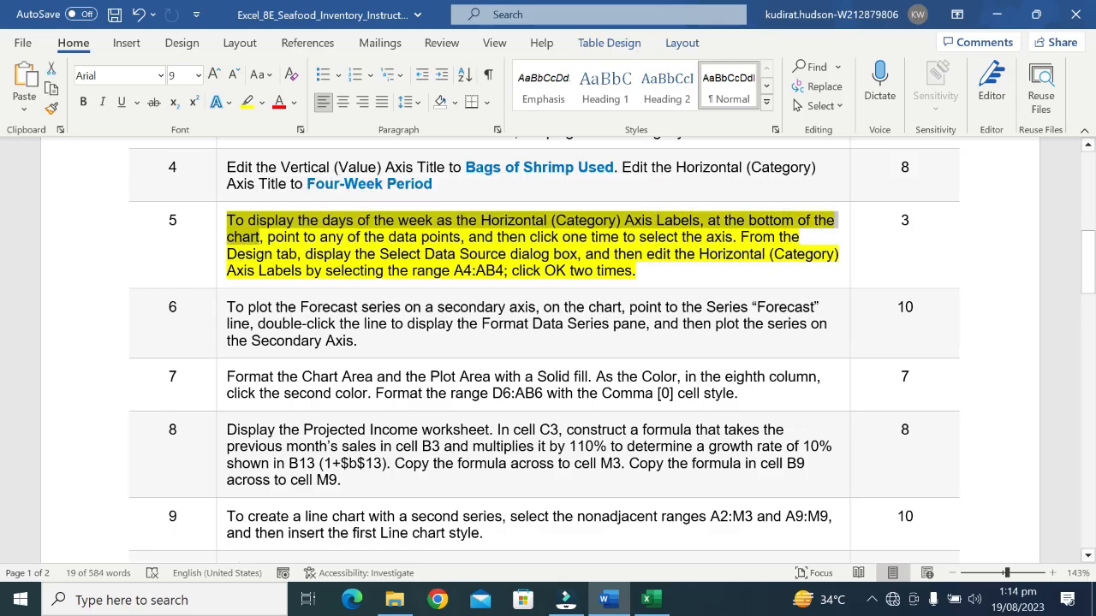
# - Switch to Excel and examine the Moving Average chart's horizontal axis labels, axis title and legend, rechecking step 5 in Word
pyautogui.click(650, 599)
pyautogui.click(308, 501)
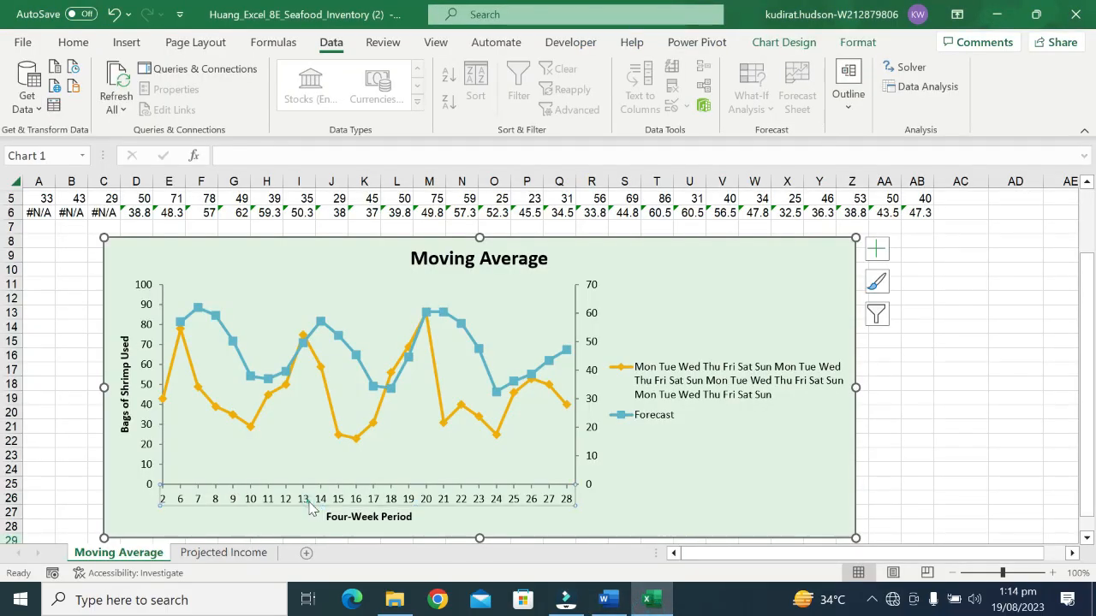
pyautogui.click(736, 386)
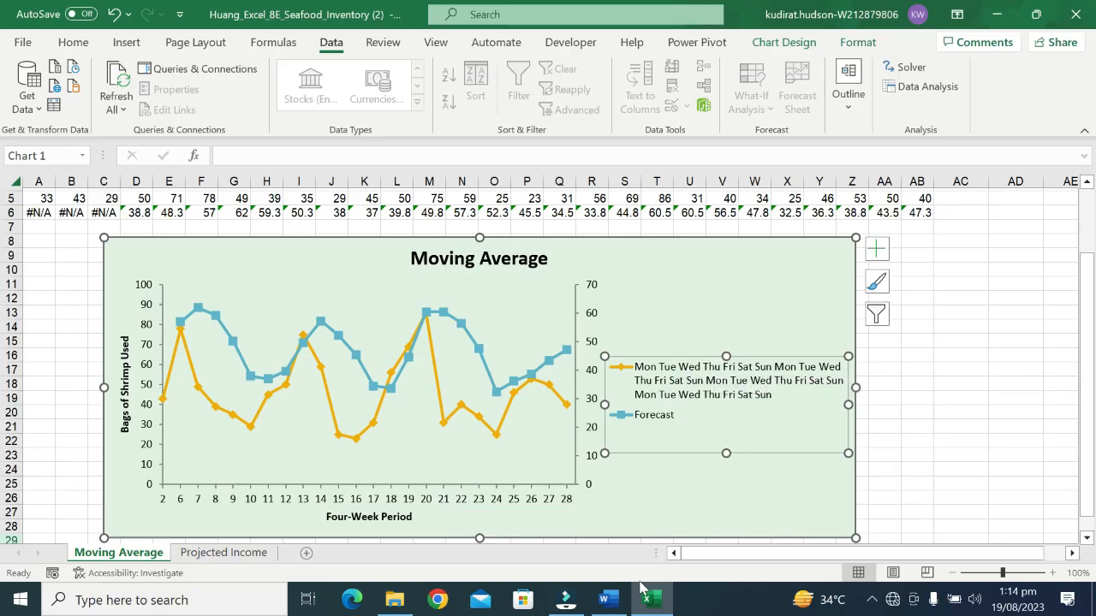
pyautogui.click(607, 598)
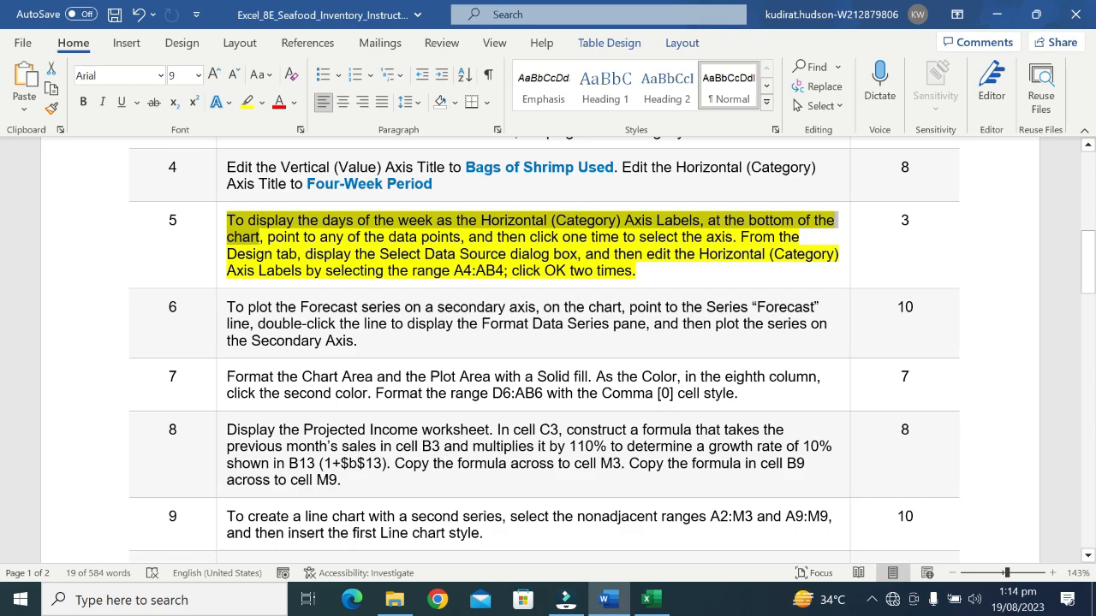
pyautogui.click(650, 598)
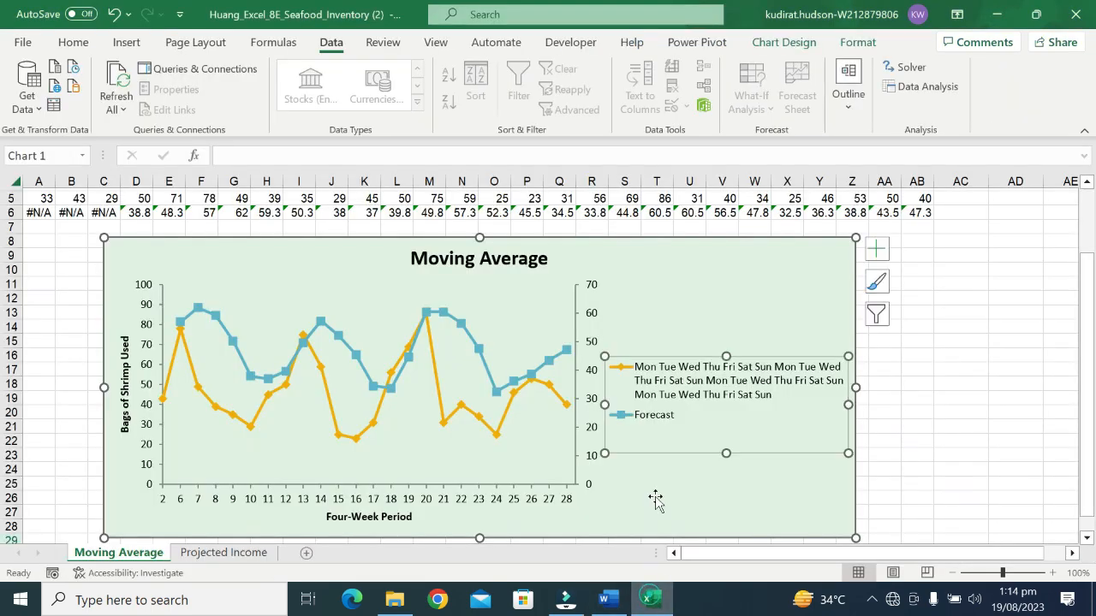
pyautogui.click(403, 516)
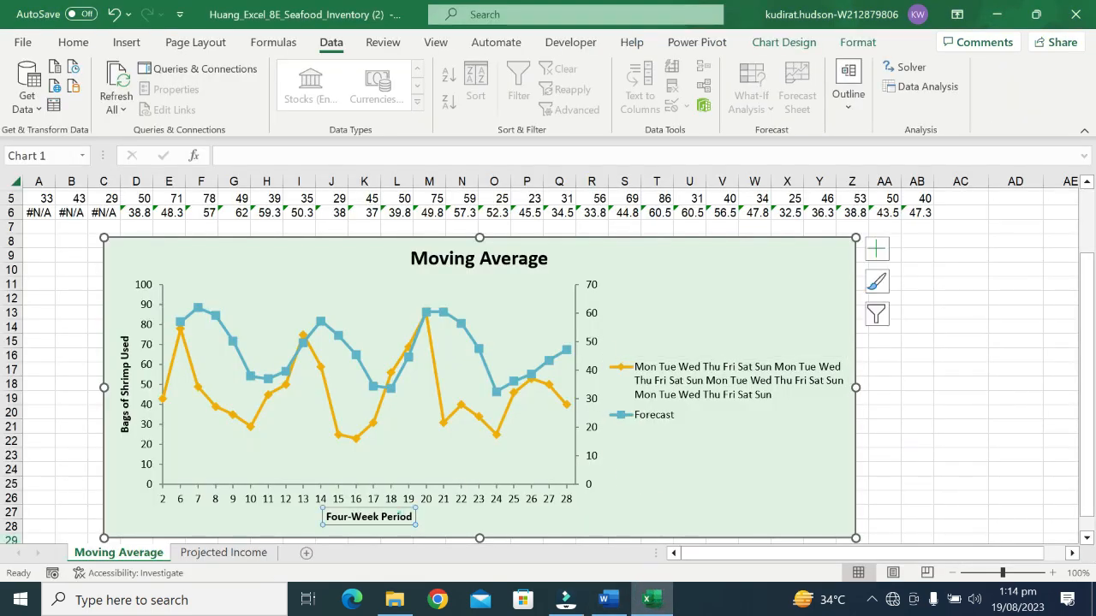
pyautogui.click(374, 503)
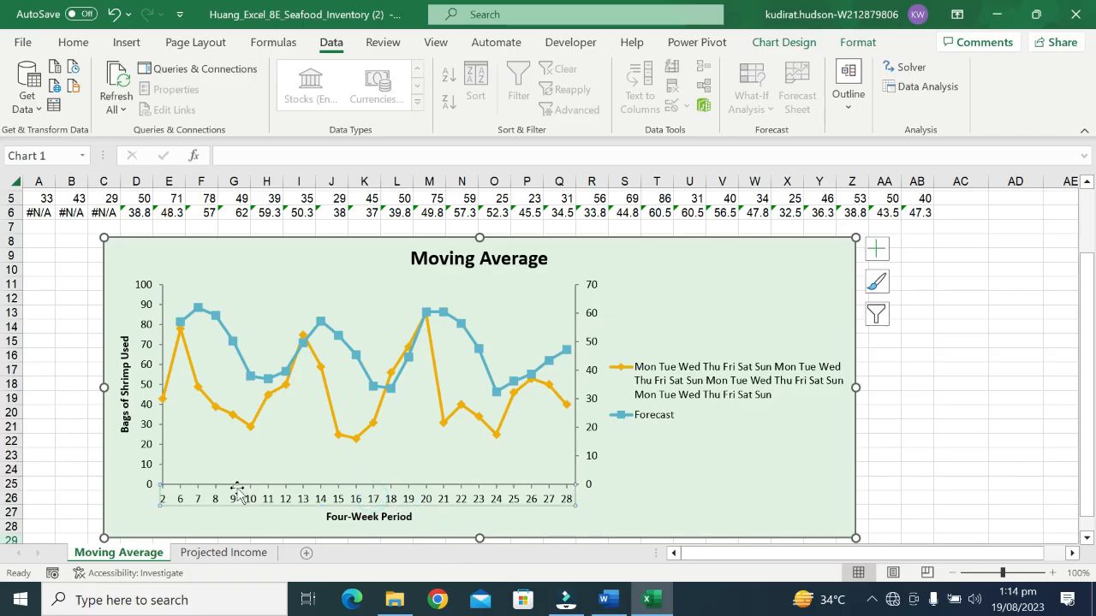
pyautogui.click(317, 510)
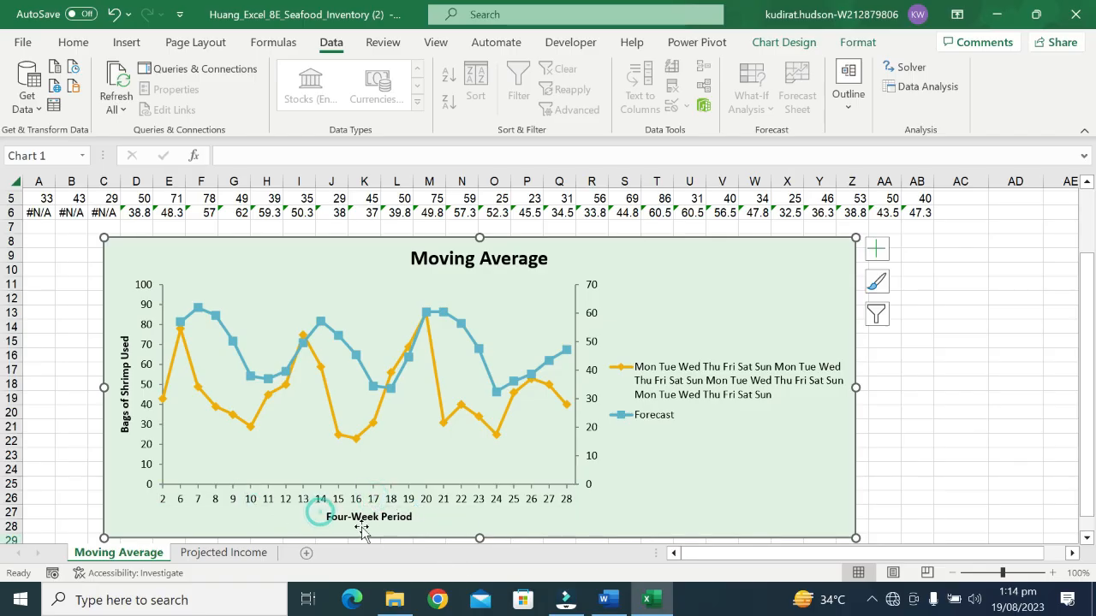
# - Reread step 5 in Word, then open the Format Axis settings for the chart's horizontal axis in Excel and review the axis options
pyautogui.click(605, 599)
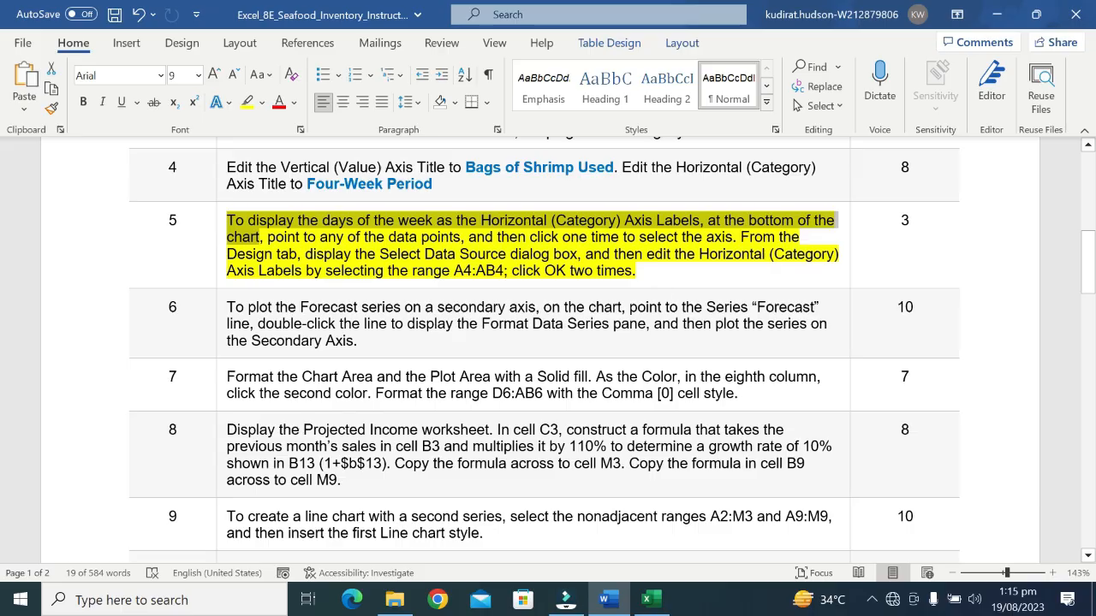
pyautogui.click(651, 599)
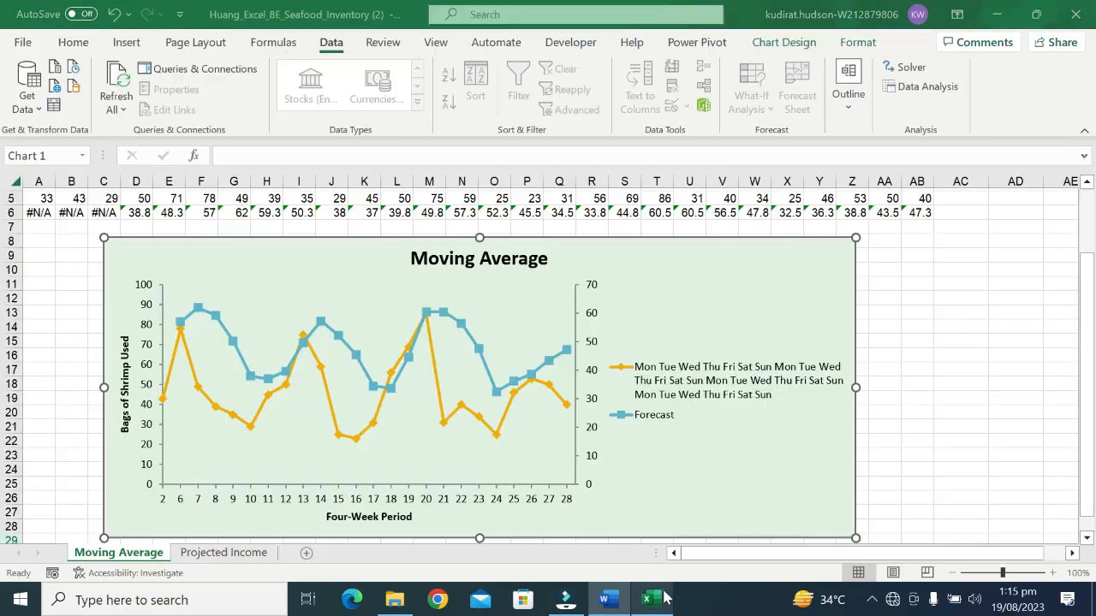
pyautogui.doubleClick(460, 506)
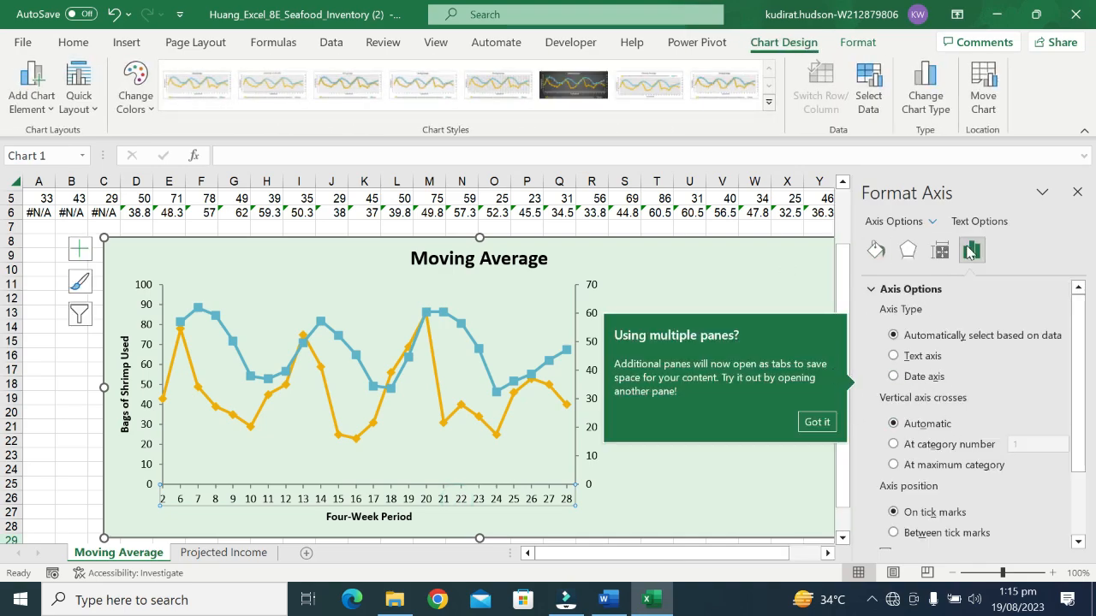
pyautogui.scroll(-3, 907, 368)
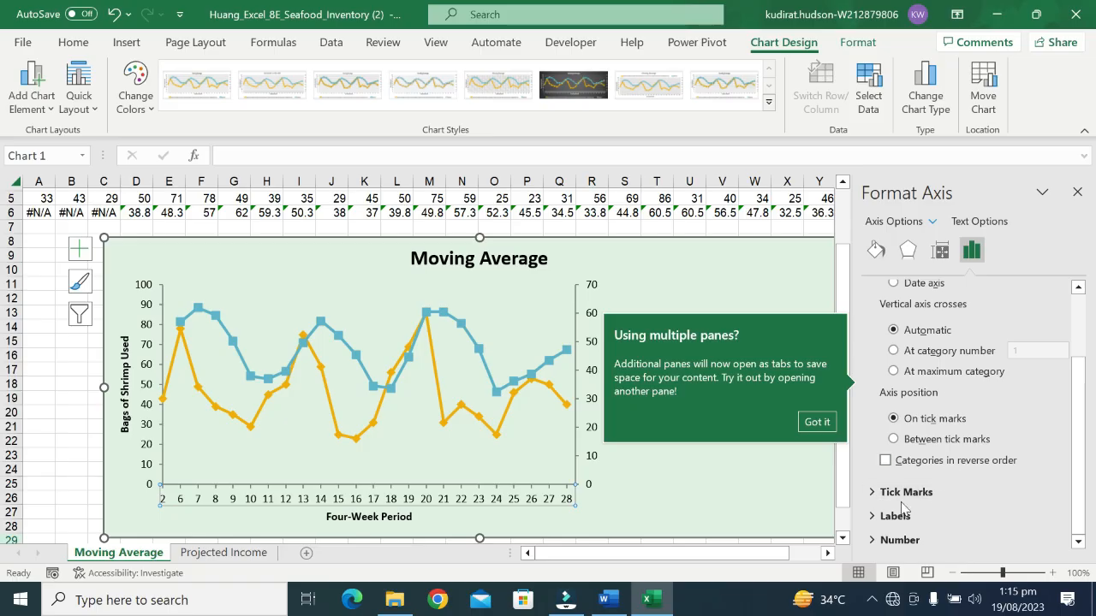
pyautogui.scroll(3, 950, 428)
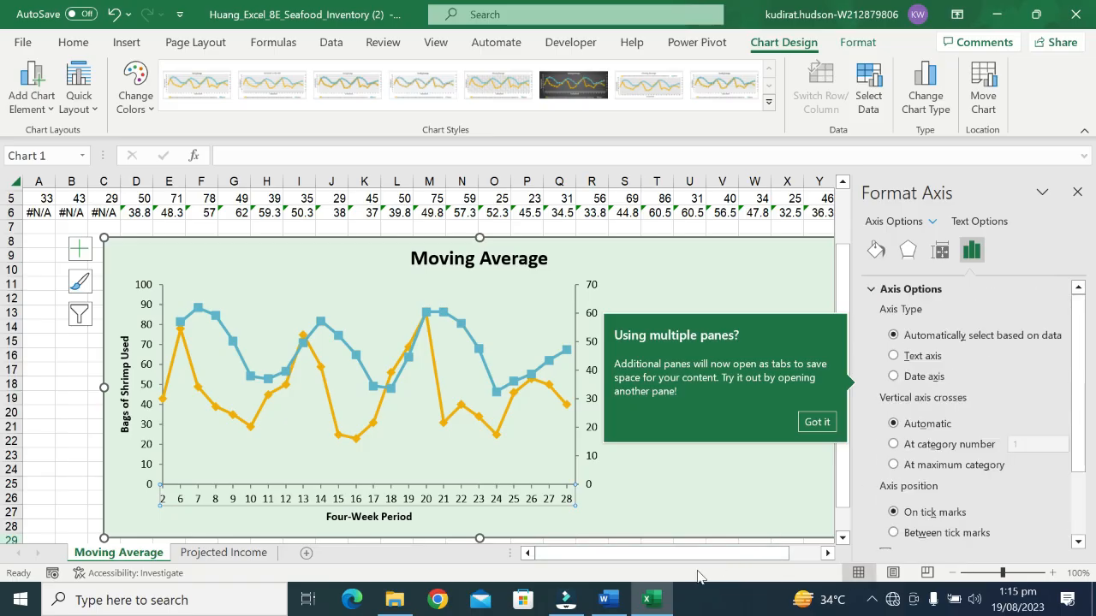
# - Recheck step 5 in Word and open the Select Data Source settings for the Moving Average chart in Excel
pyautogui.click(609, 601)
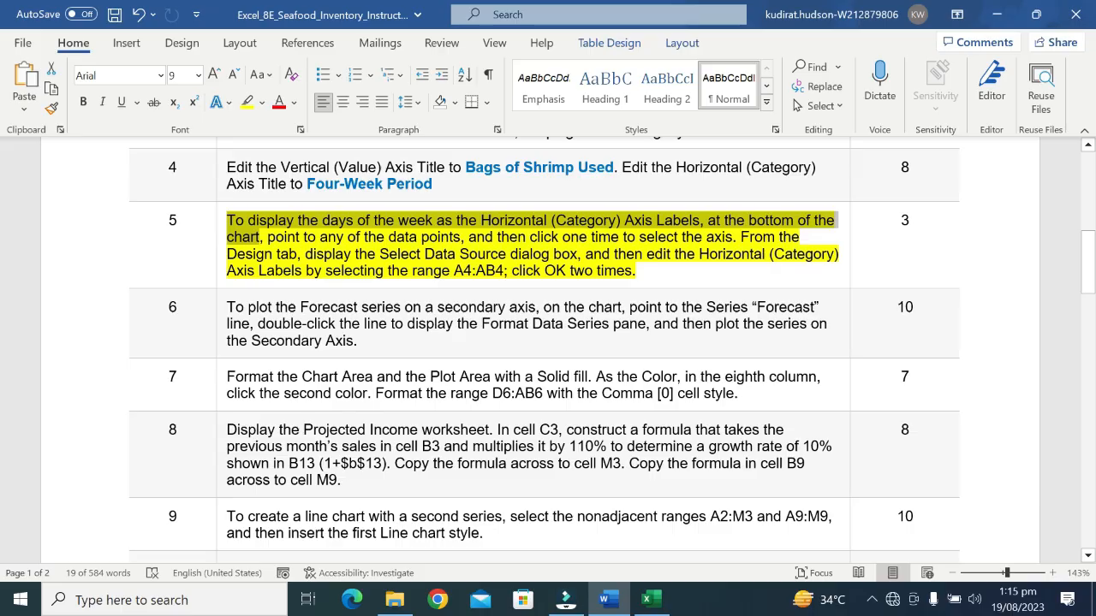
pyautogui.click(650, 606)
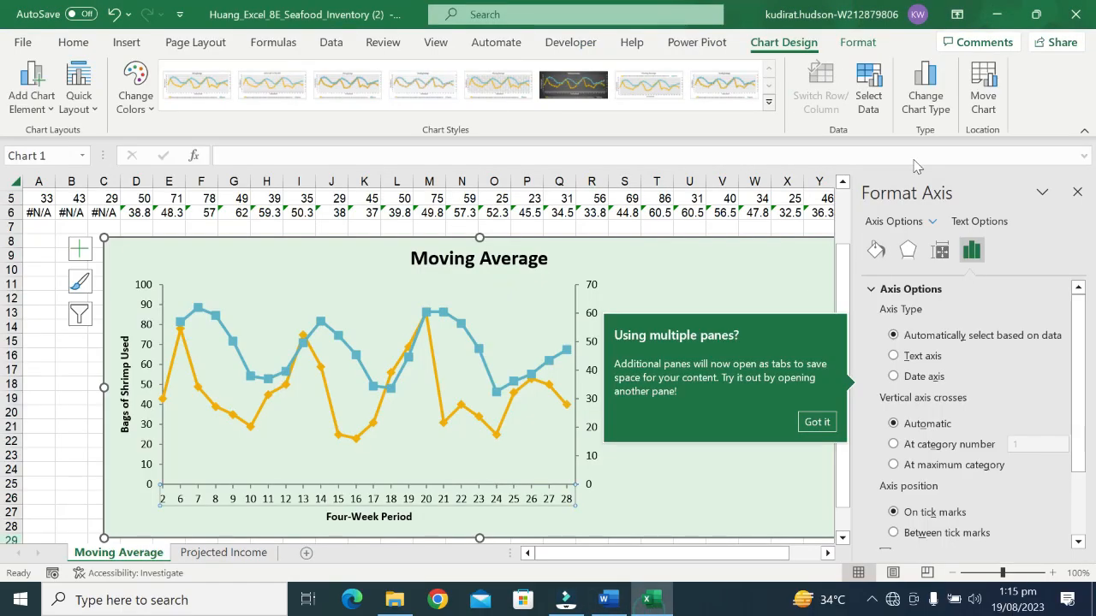
pyautogui.click(782, 40)
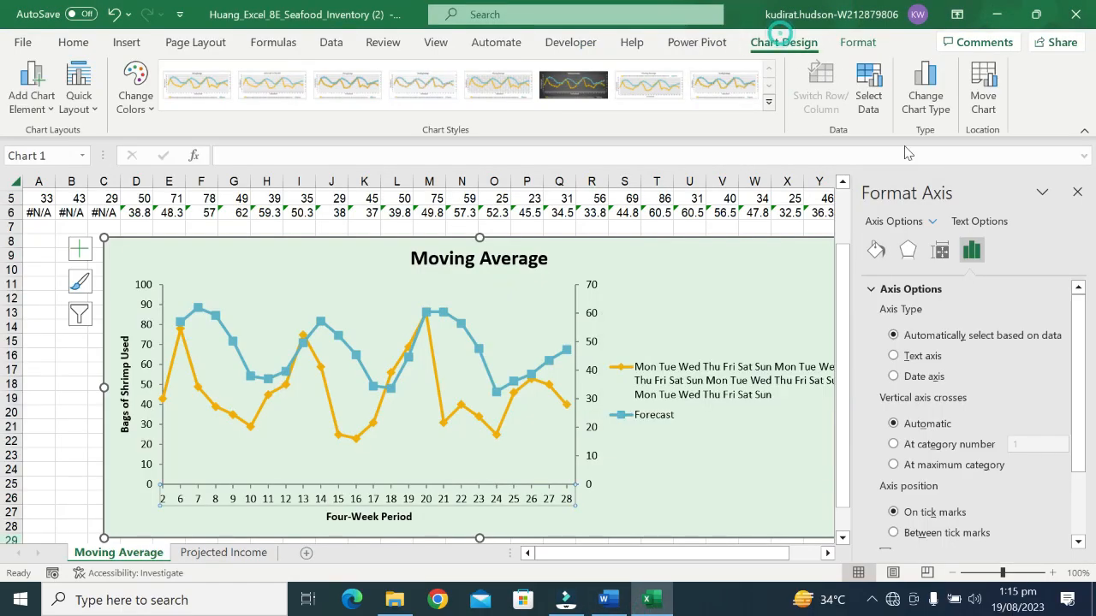
pyautogui.click(868, 86)
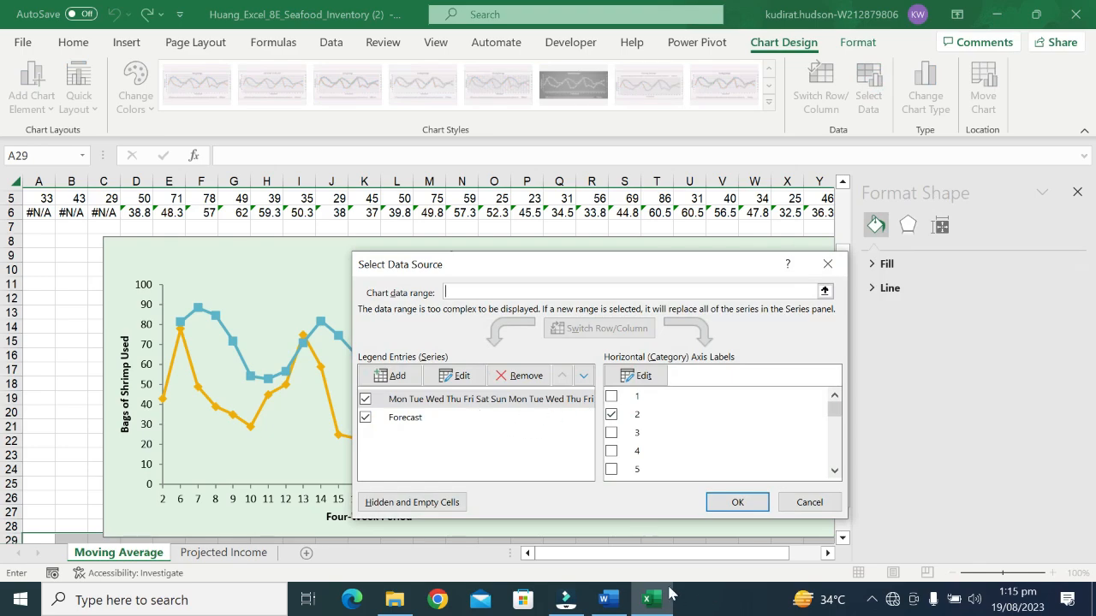
pyautogui.click(606, 599)
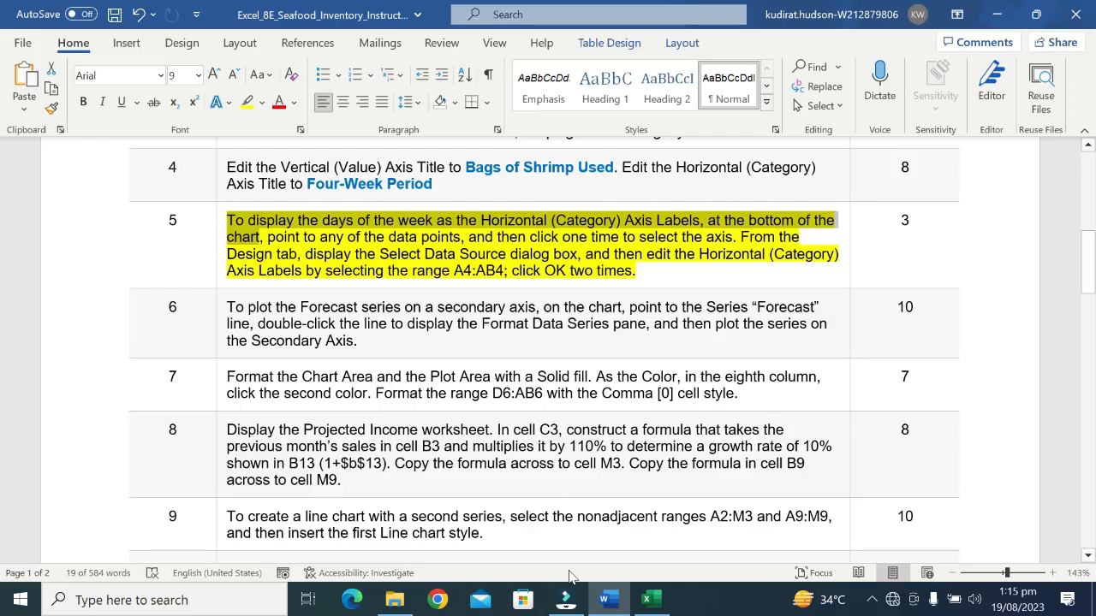
pyautogui.click(647, 599)
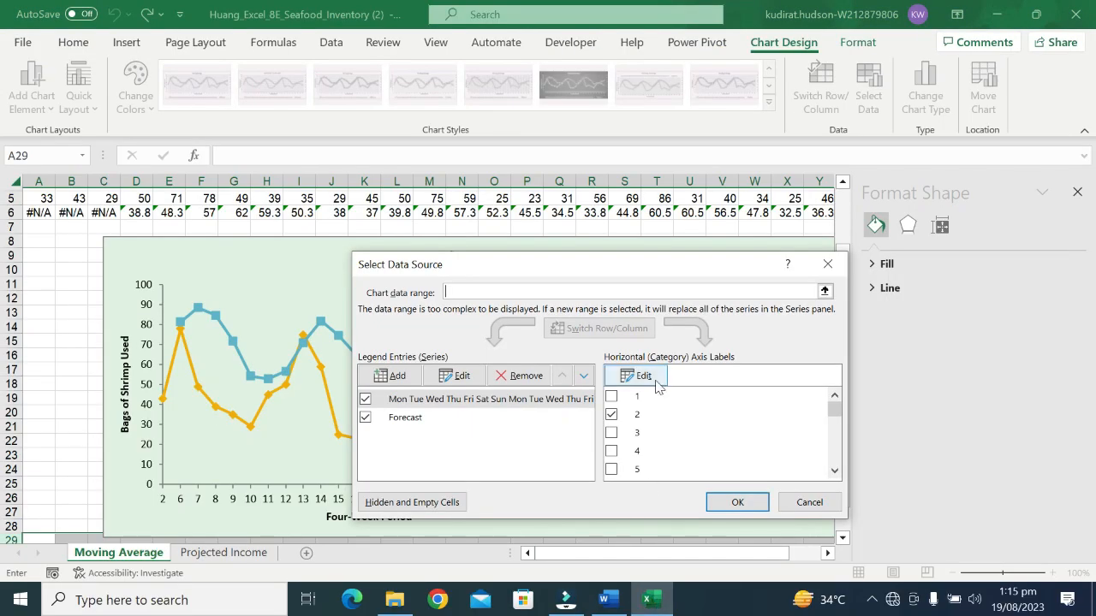
# - Try to set the chart's horizontal axis label range to A4:AB4, copying the reference from step 5 of the Word instructions
pyautogui.click(431, 416)
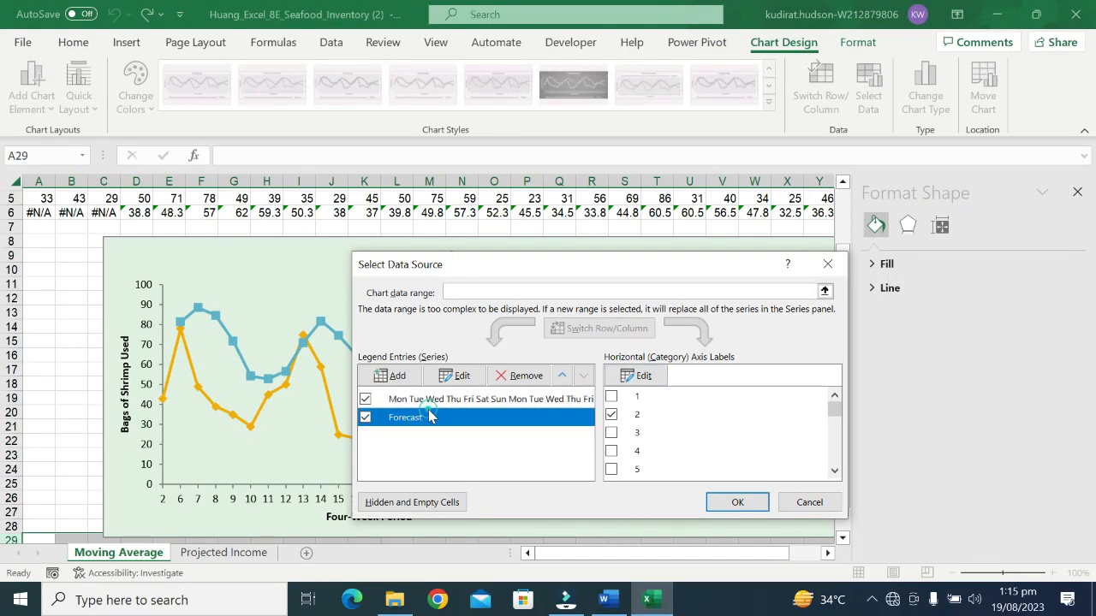
pyautogui.click(431, 402)
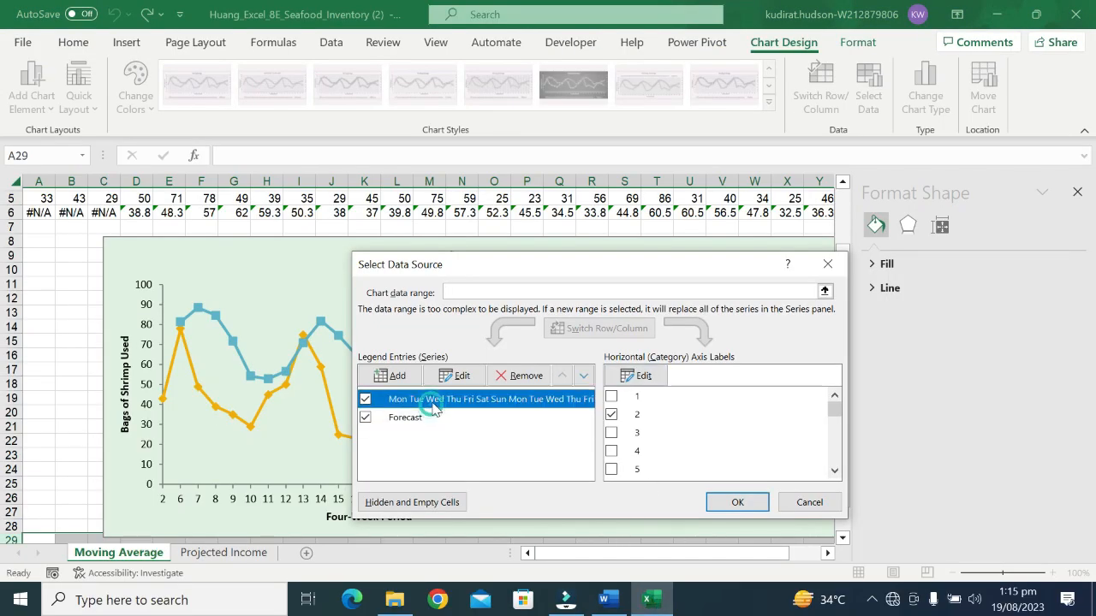
pyautogui.click(639, 378)
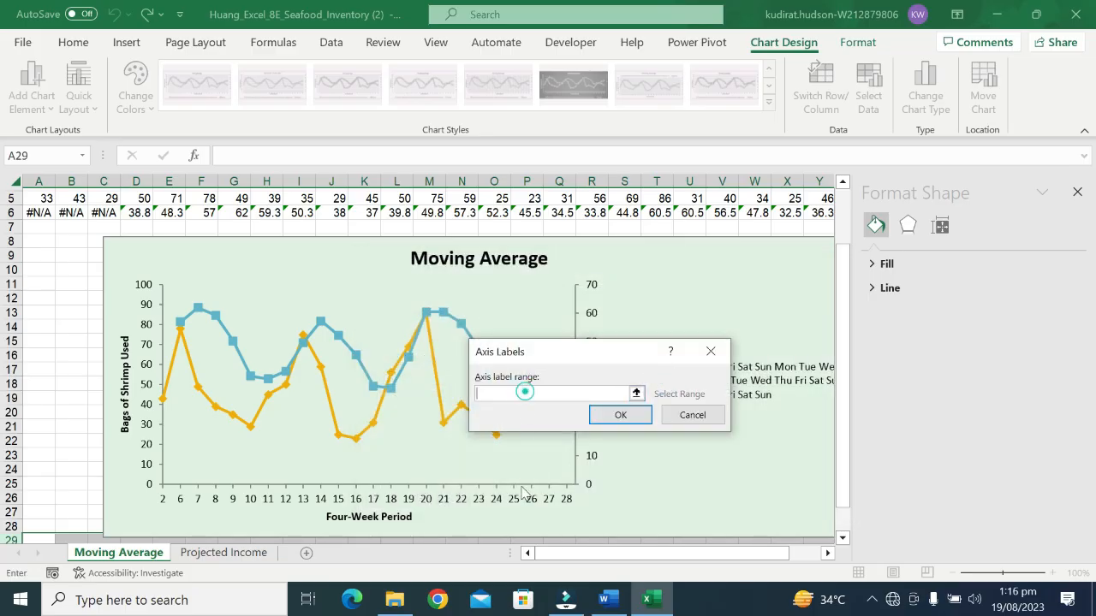
pyautogui.click(605, 598)
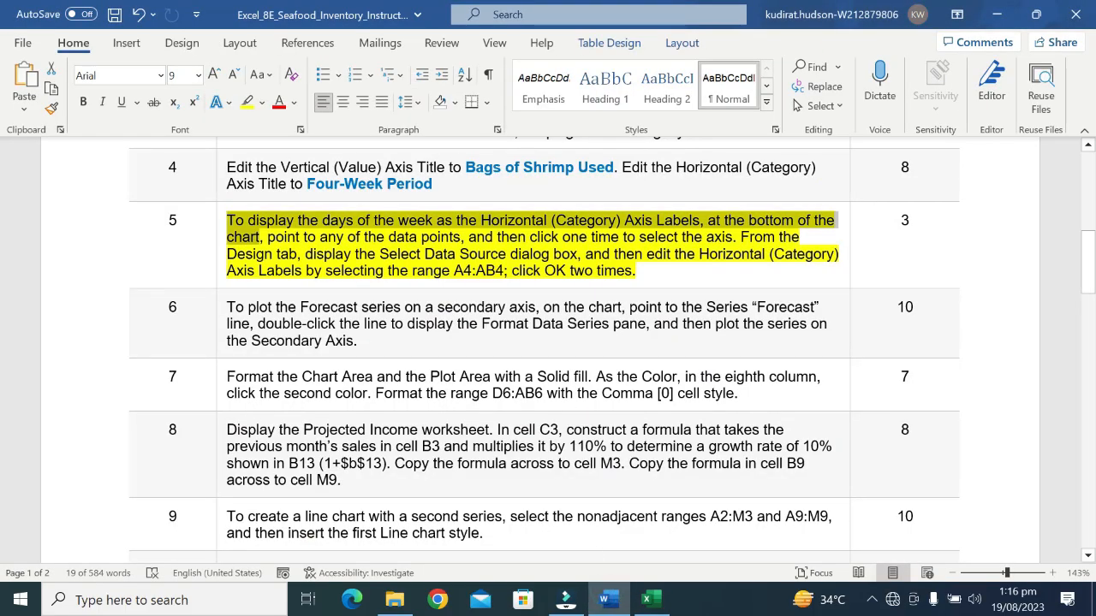
pyautogui.moveTo(504, 272); pyautogui.dragTo(453, 270)
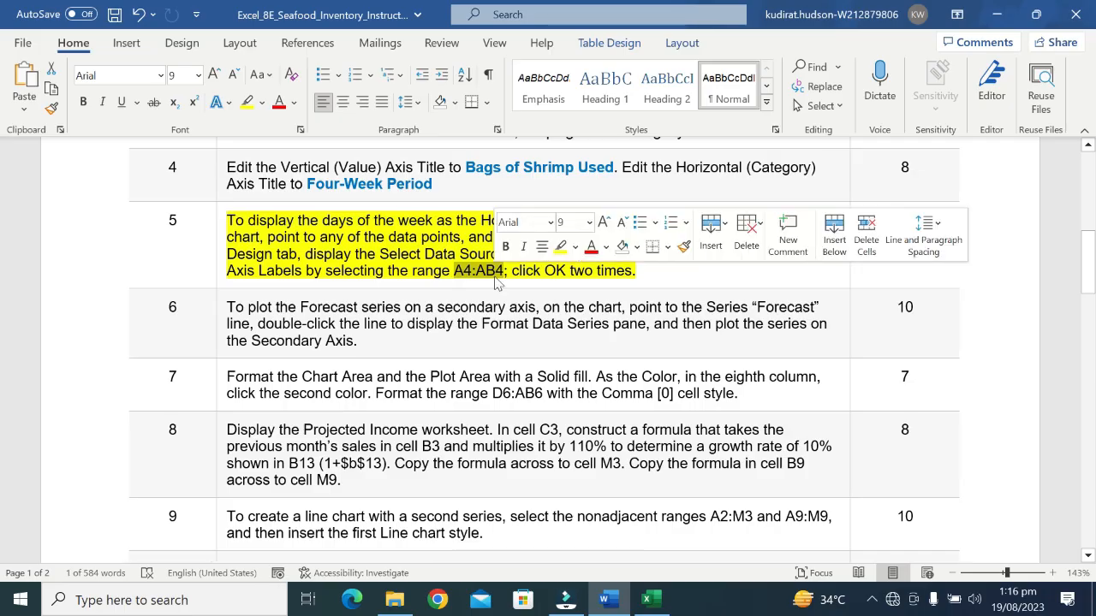
pyautogui.hotkey('ctrl', 'c')
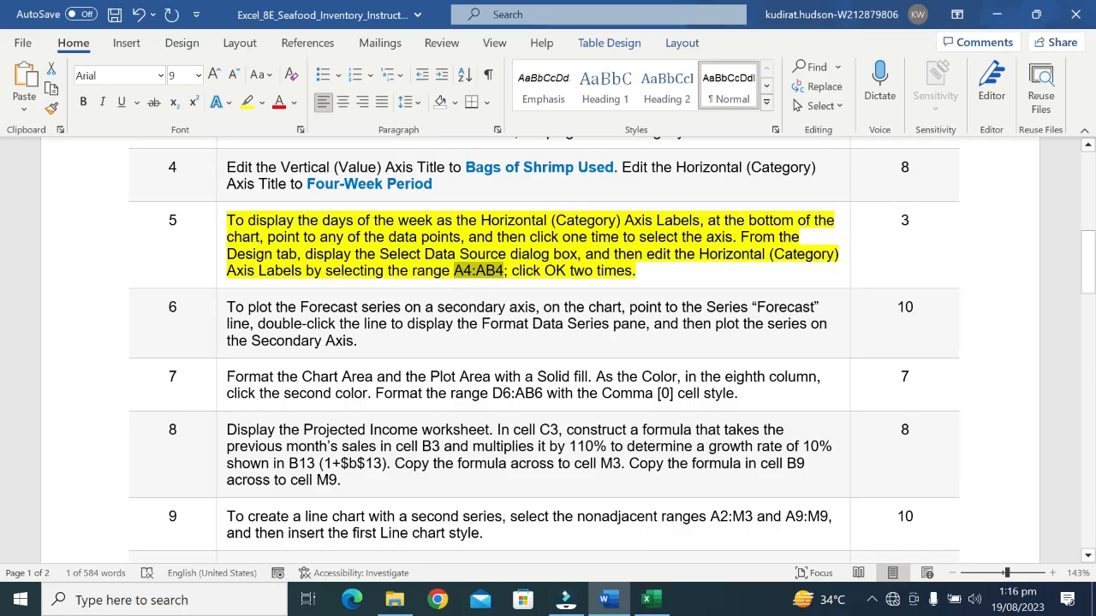
pyautogui.click(646, 599)
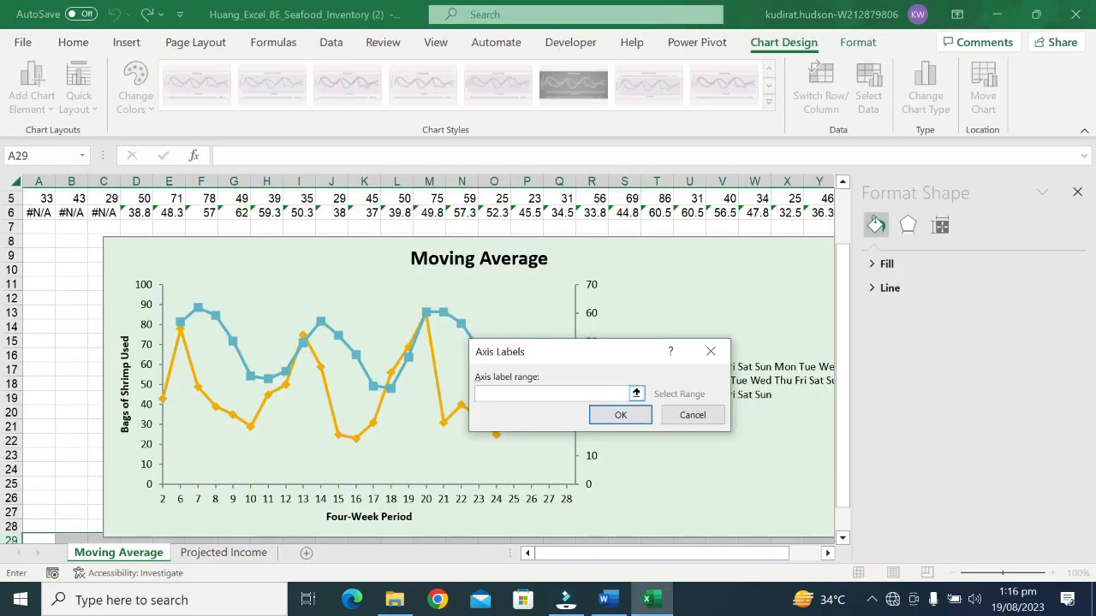
pyautogui.hotkey('ctrl', 'v')
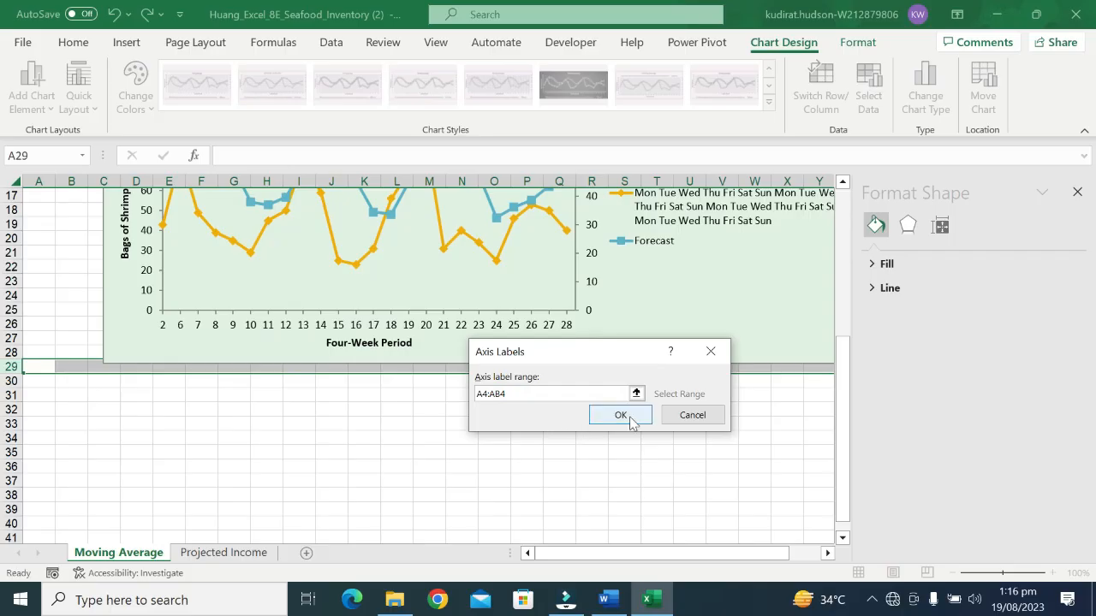
pyautogui.click(622, 415)
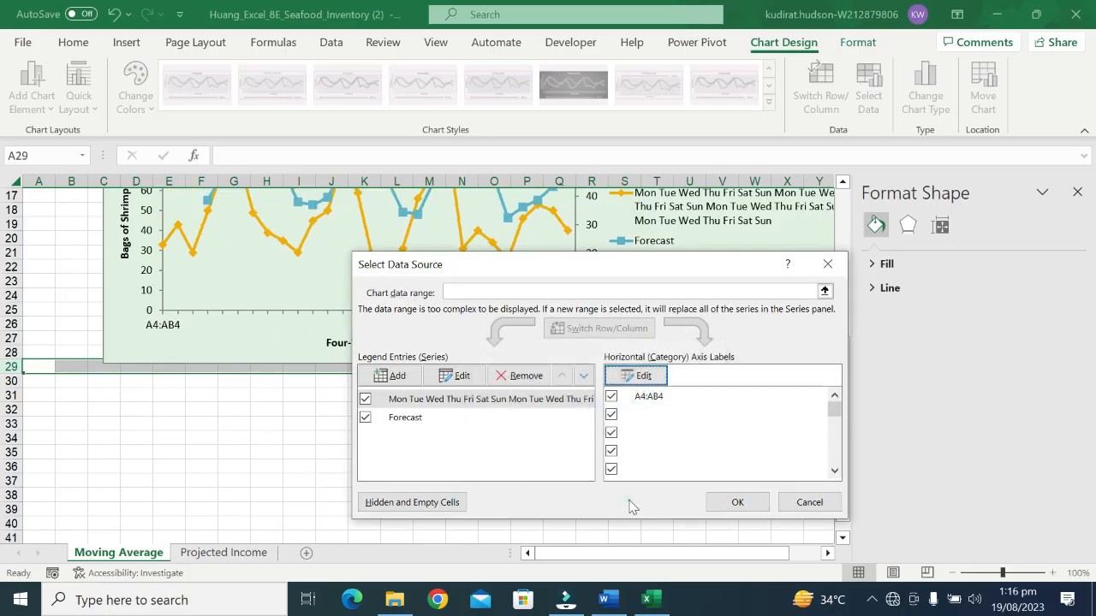
pyautogui.click(736, 503)
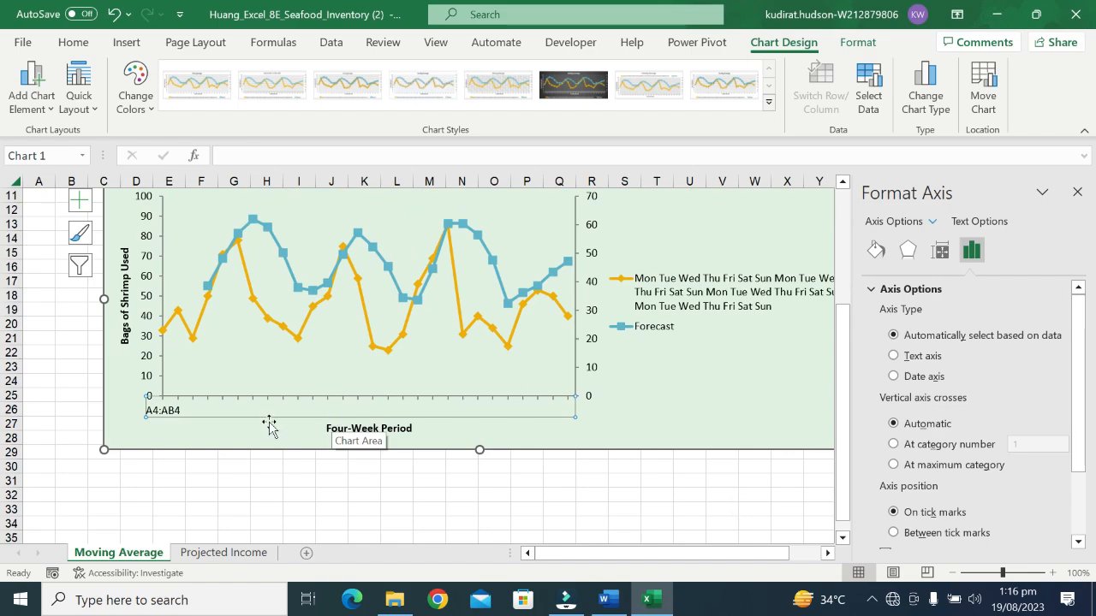
# - Reopen the chart's data source and exclude the A4:AB4 category from the horizontal axis labels
pyautogui.click(267, 424)
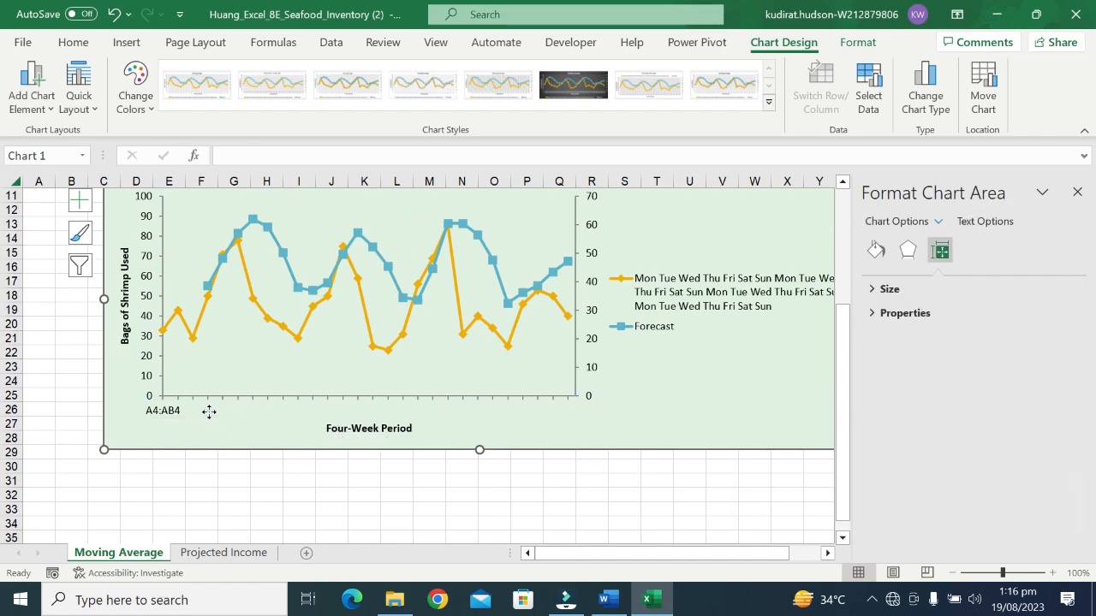
pyautogui.click(174, 412)
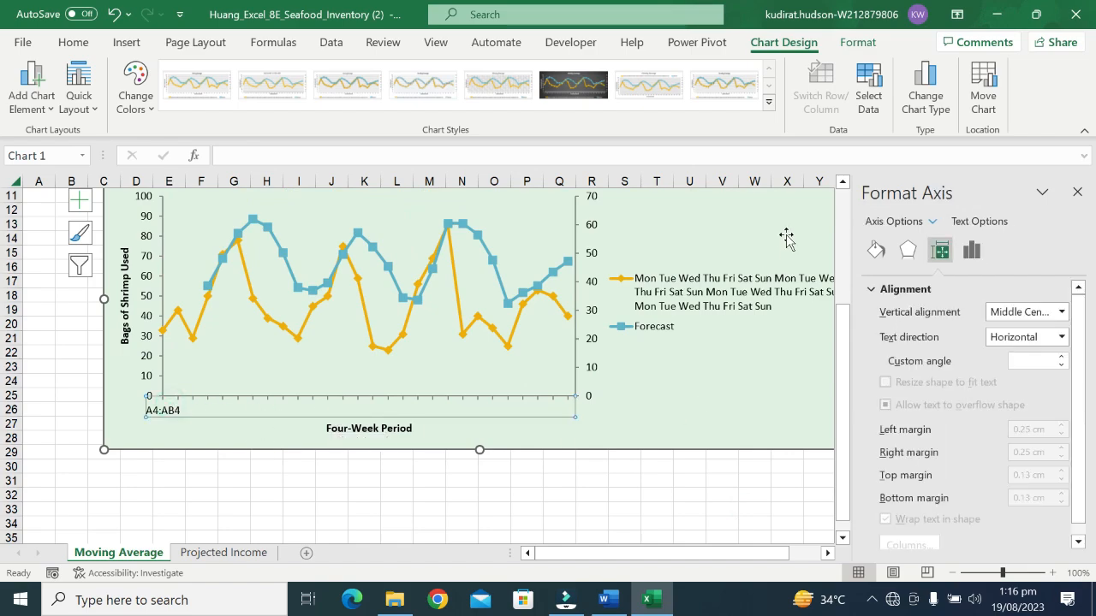
pyautogui.click(873, 86)
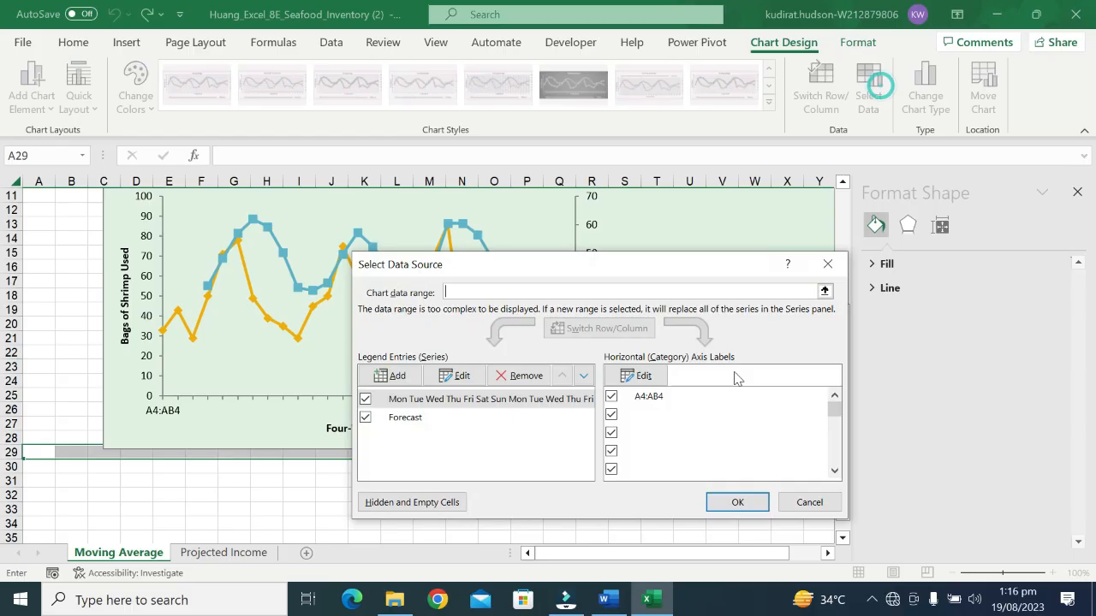
pyautogui.click(611, 397)
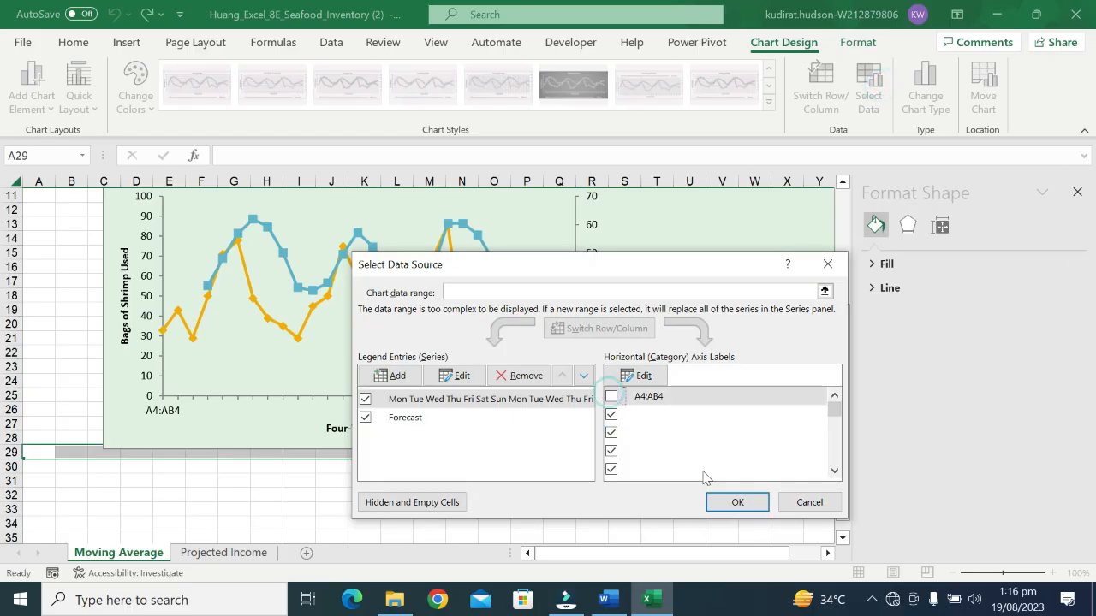
pyautogui.click(729, 502)
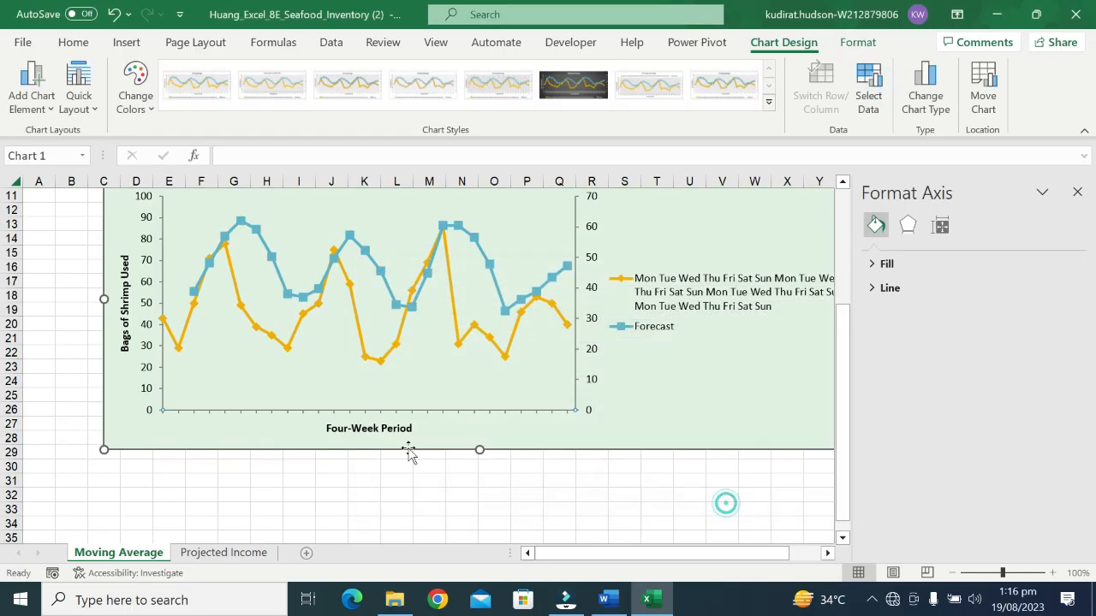
# - Undo the changes to the Moving Average chart's horizontal axis labels and categories
pyautogui.click(314, 444)
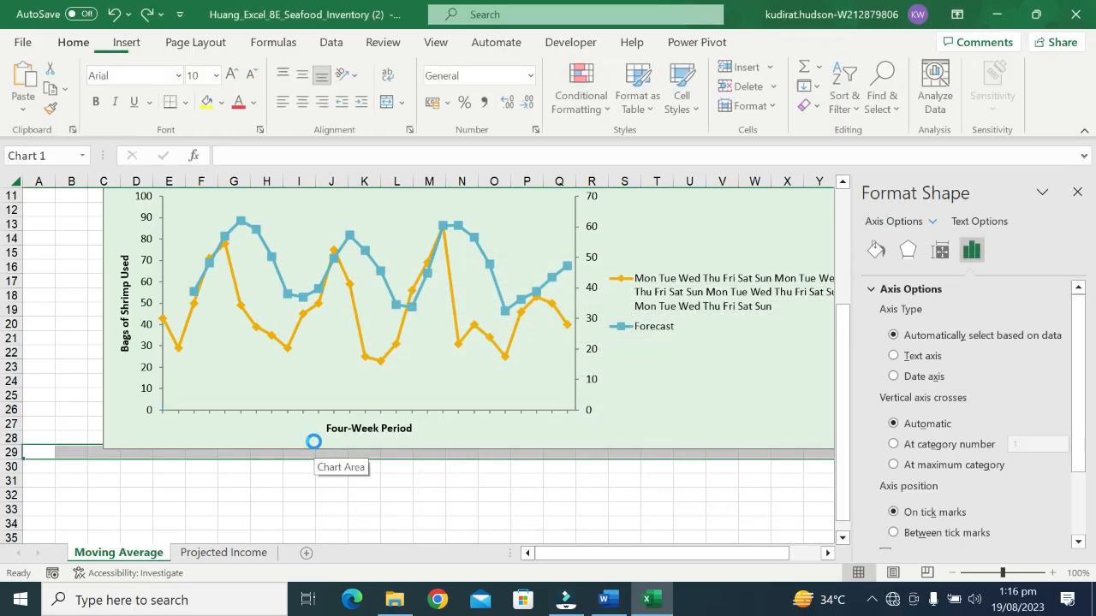
pyautogui.click(398, 498)
pyautogui.click(377, 413)
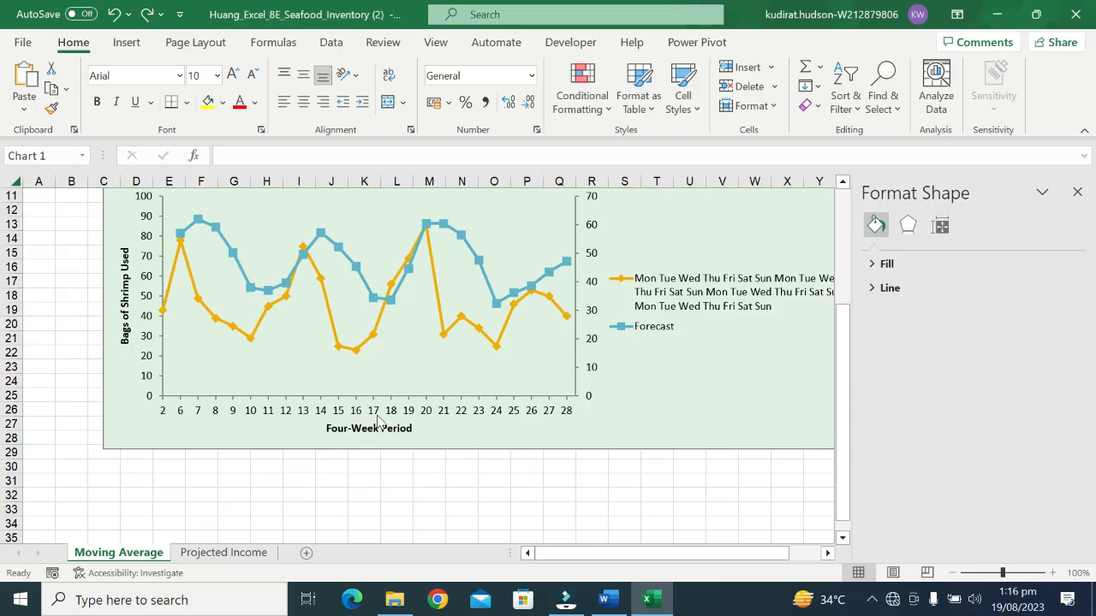
# - Switch to the Word instructions and remove the yellow highlighting from the step 5 text
pyautogui.click(608, 600)
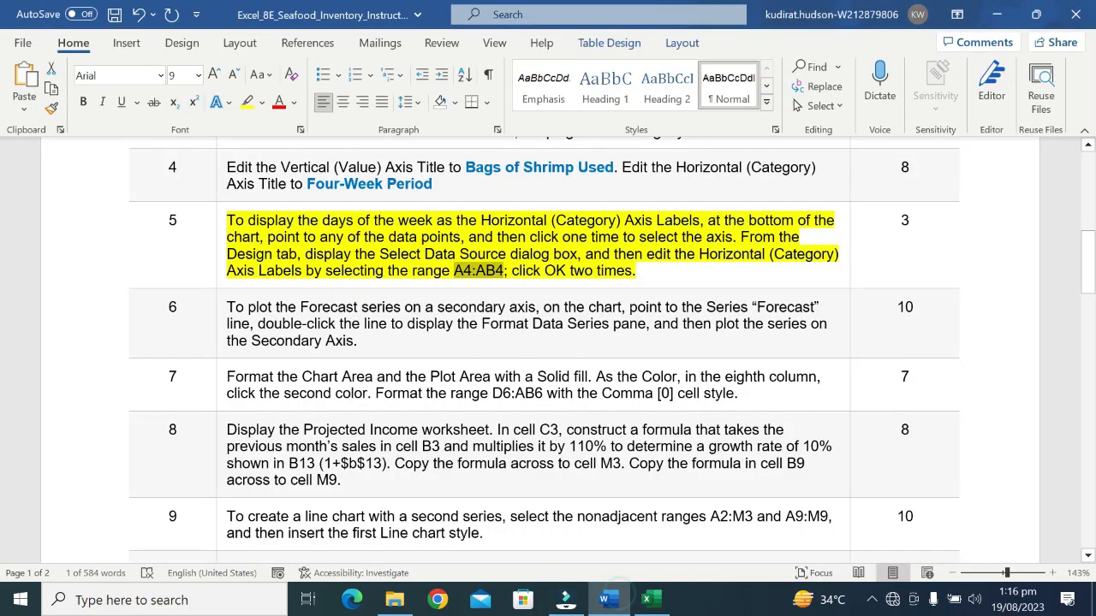
pyautogui.click(220, 282)
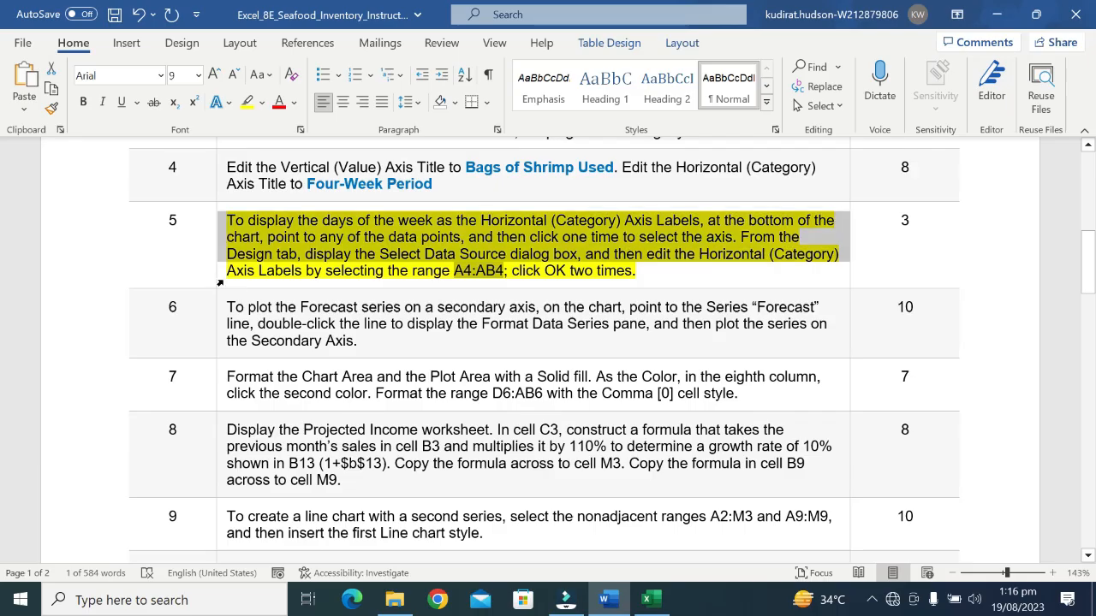
pyautogui.click(288, 251)
# - Review the remaining project steps through the second page of the Word instructions, and go back to the opening steps
pyautogui.scroll(-1, 289, 257)
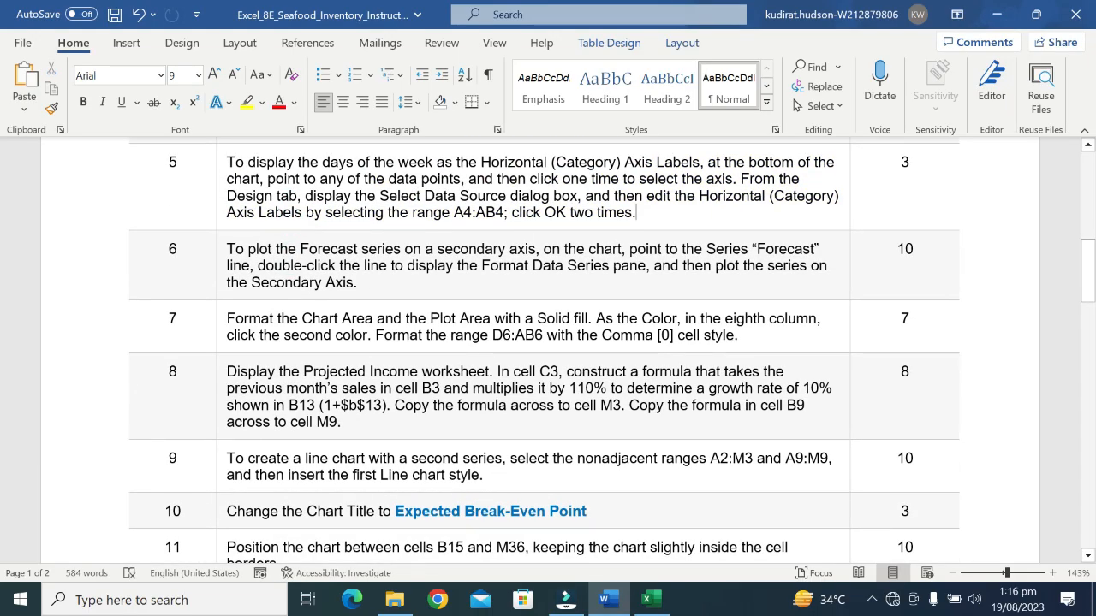
pyautogui.click(220, 266)
pyautogui.scroll(-11, 220, 257)
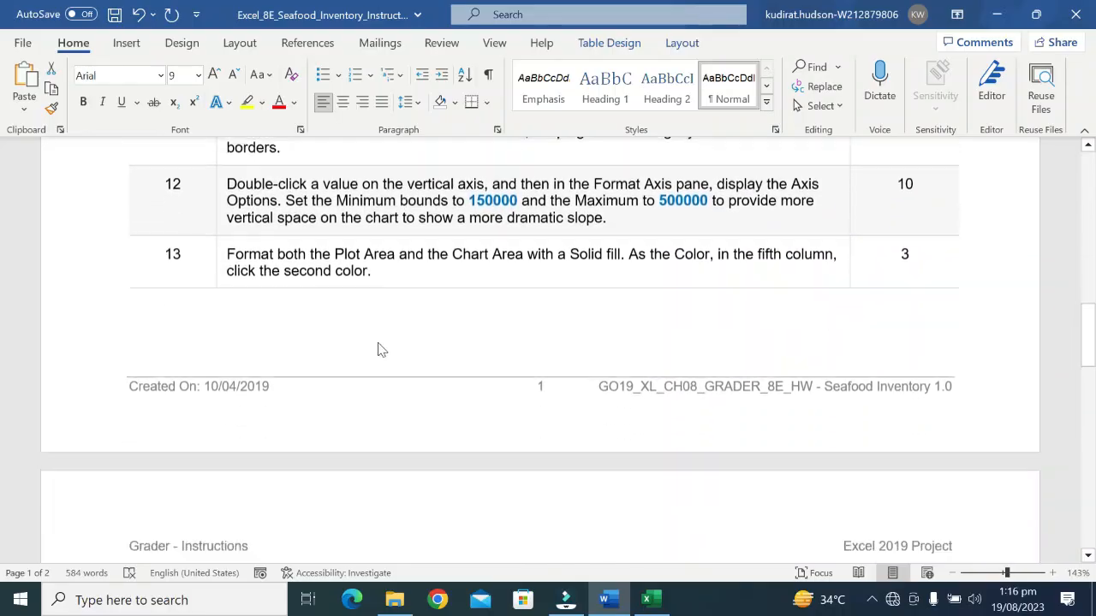
pyautogui.scroll(-15, 380, 349)
pyautogui.scroll(10, 385, 358)
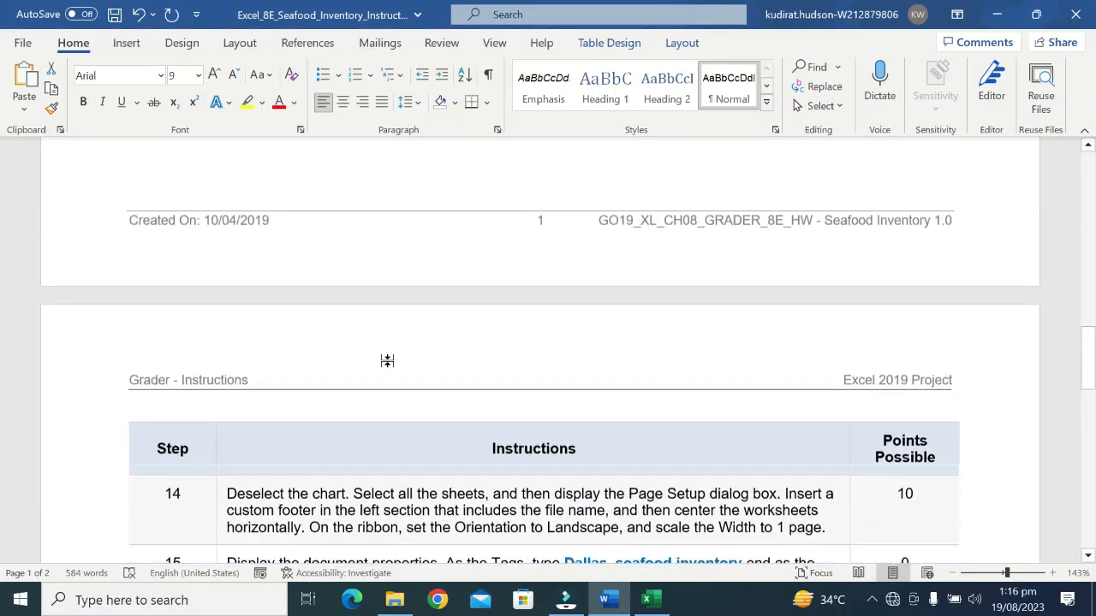
pyautogui.scroll(20, 387, 360)
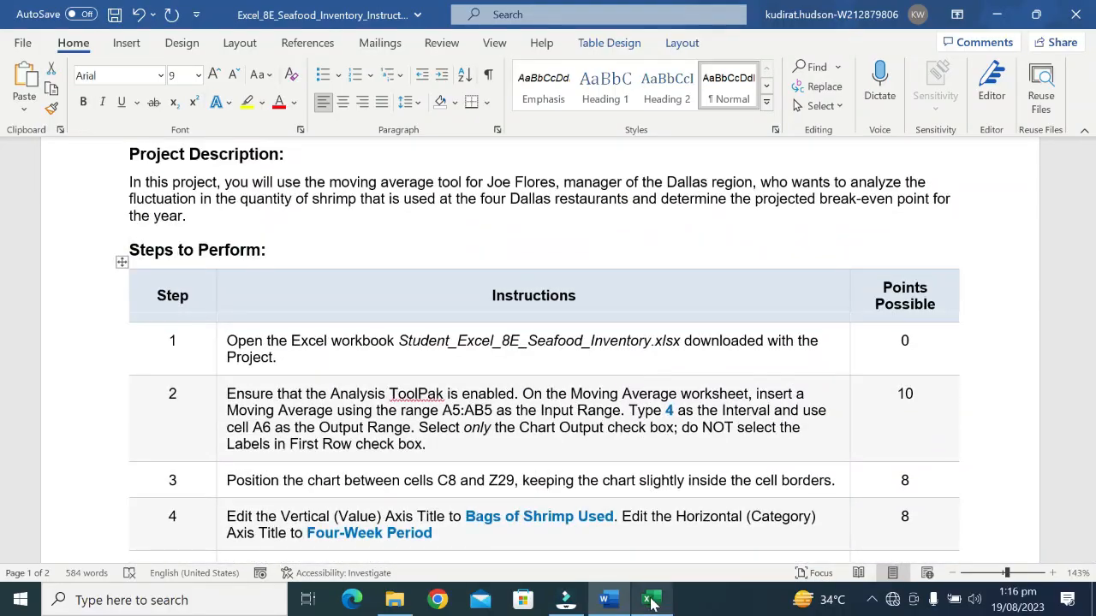
# - Switch to Excel, examine the Projected Income worksheet's statement and Expected Break-Even Point chart, and return to the Moving Average worksheet
pyautogui.click(652, 603)
pyautogui.click(224, 552)
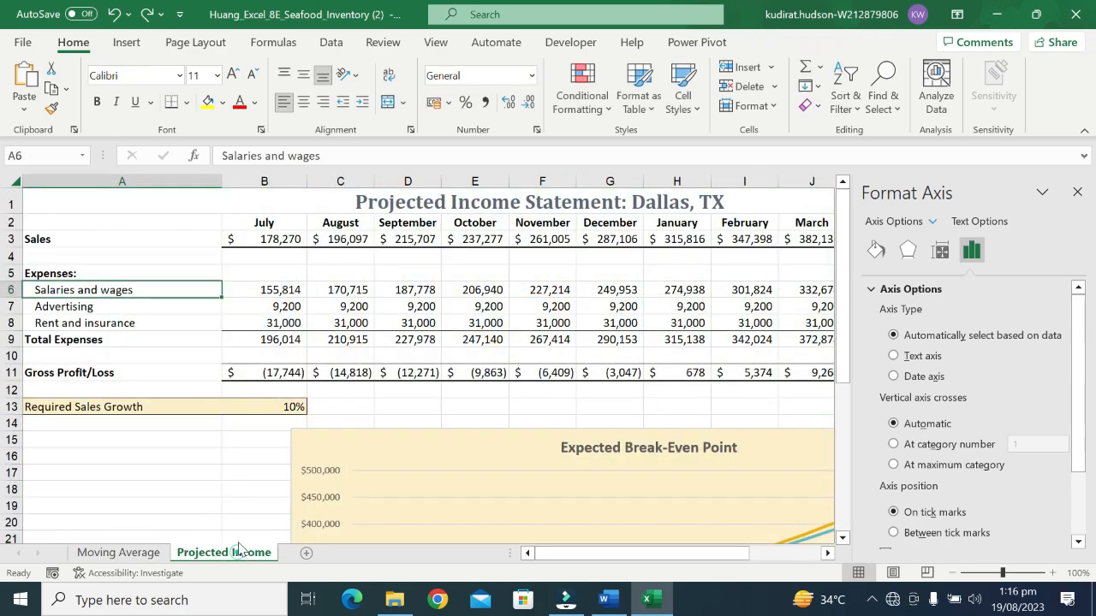
pyautogui.scroll(-3, 513, 526)
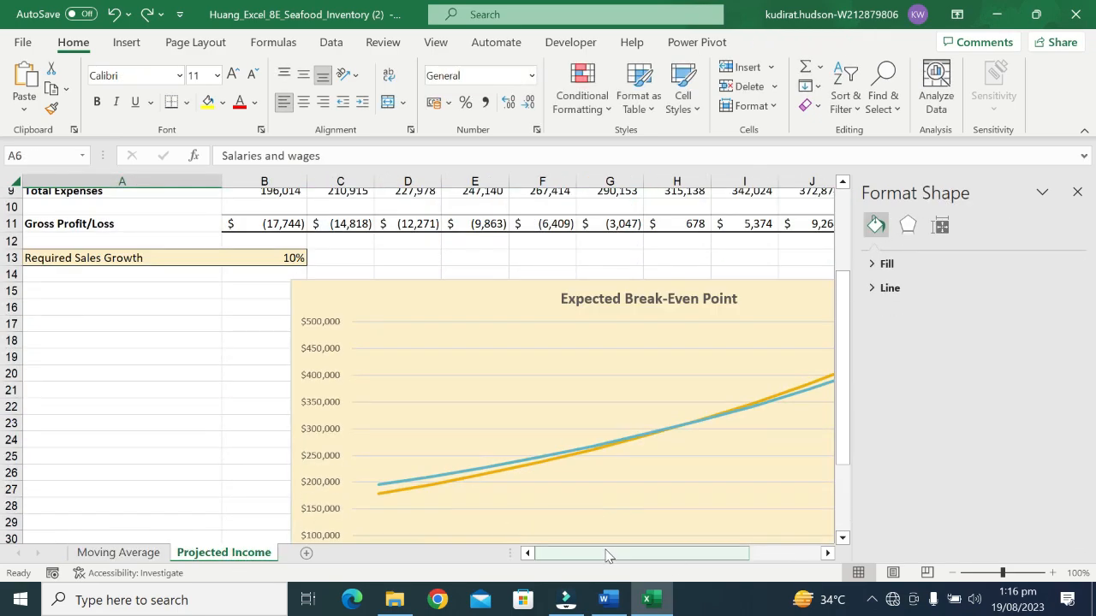
pyautogui.moveTo(611, 554); pyautogui.dragTo(702, 557)
pyautogui.moveTo(843, 457); pyautogui.dragTo(860, 329)
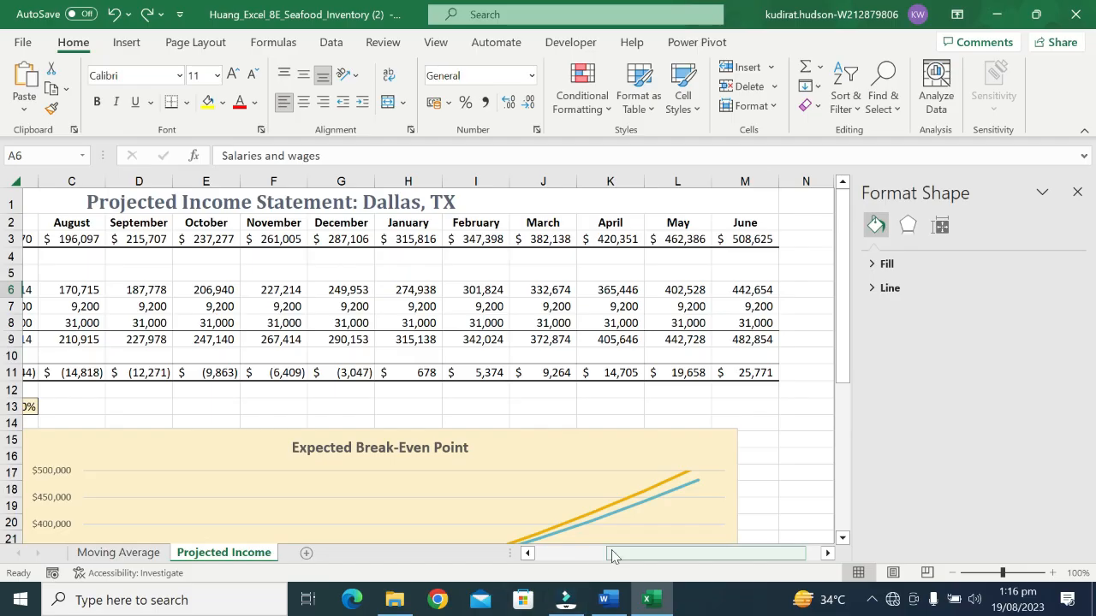
pyautogui.moveTo(615, 555); pyautogui.dragTo(561, 554)
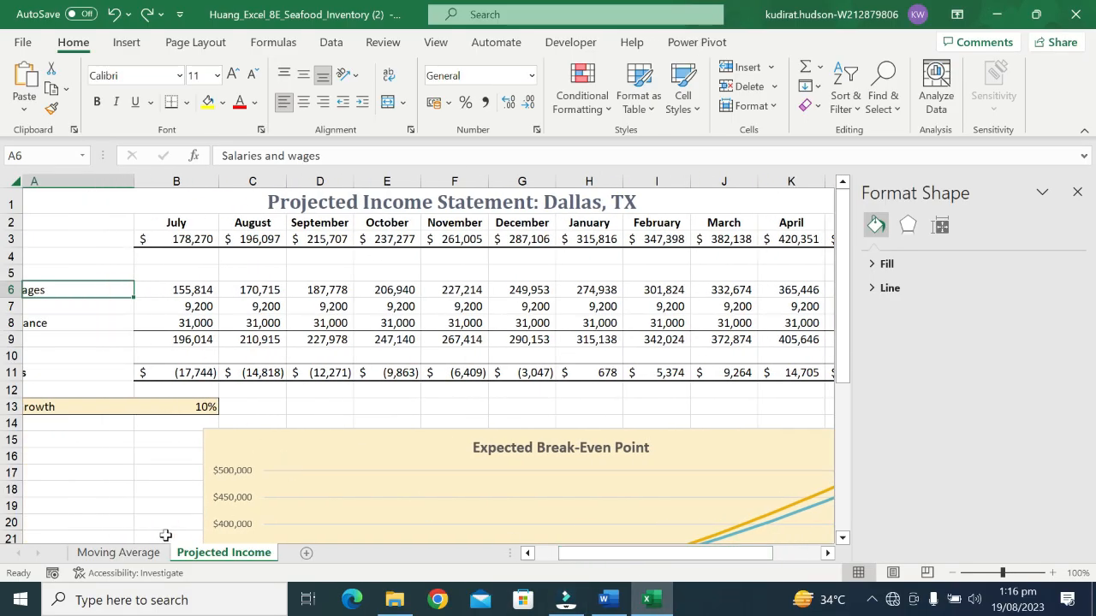
pyautogui.click(141, 552)
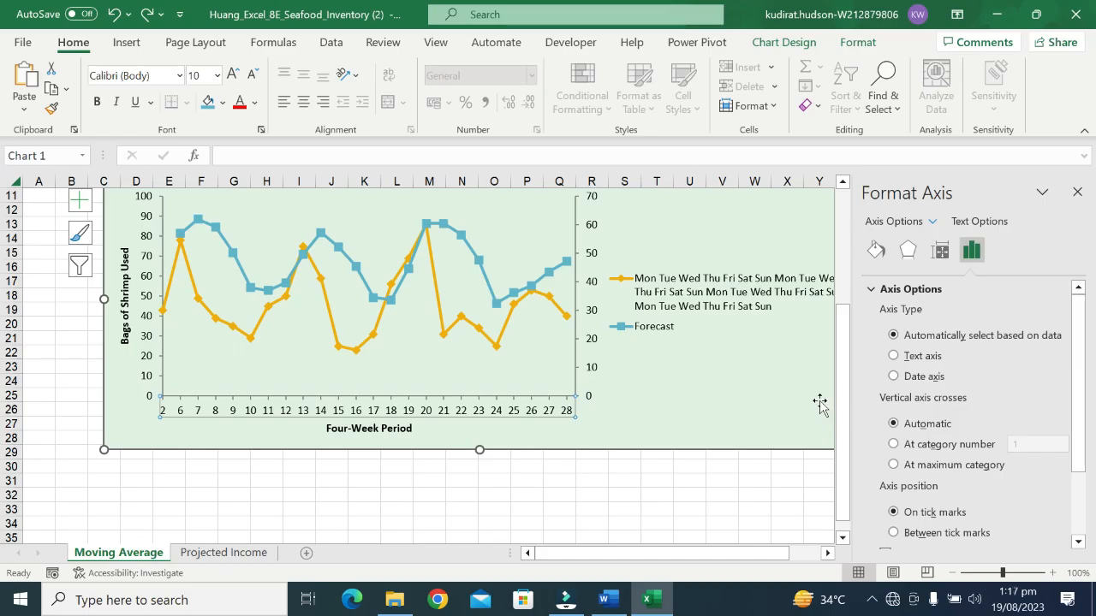